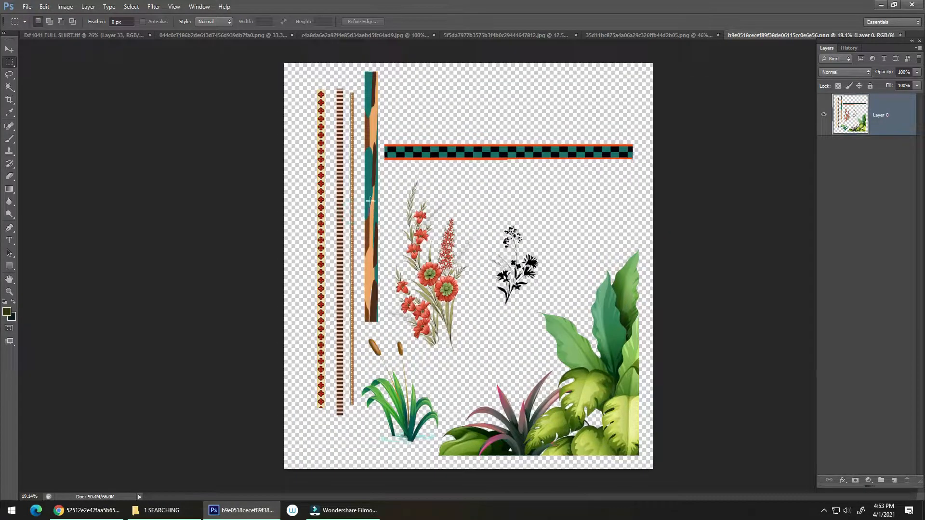
Step: Copy the group of vertical border strips from the b9e0518 PNG and paste it into D#1041 FULL SHIRT.tif
left_click_drag(292, 63, 383, 428)
key("ctrl+c")
key("ctrl+Tab")
key("ctrl+v")
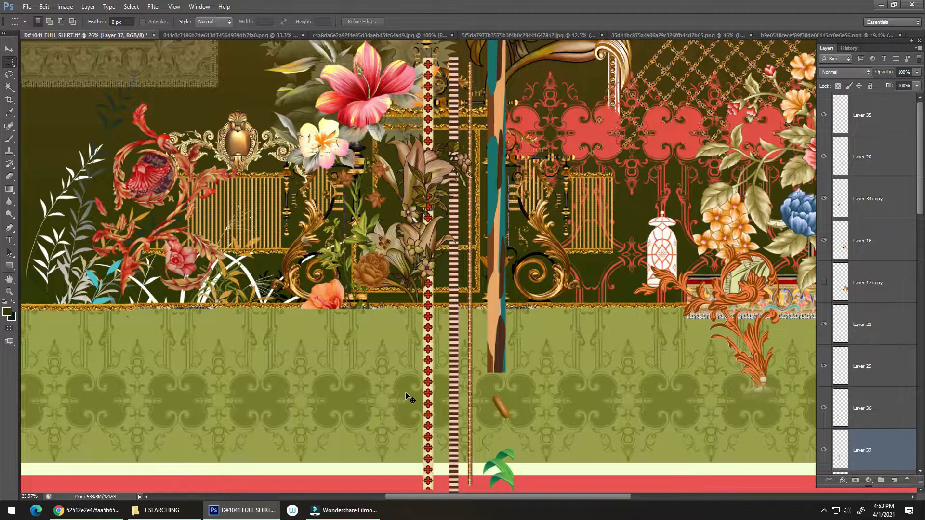
Step: Rotate the pasted border strips 90° clockwise and position them horizontally over the green band
scroll(408, 397, "down", 4)
key("ctrl+t")
right_click(445, 358)
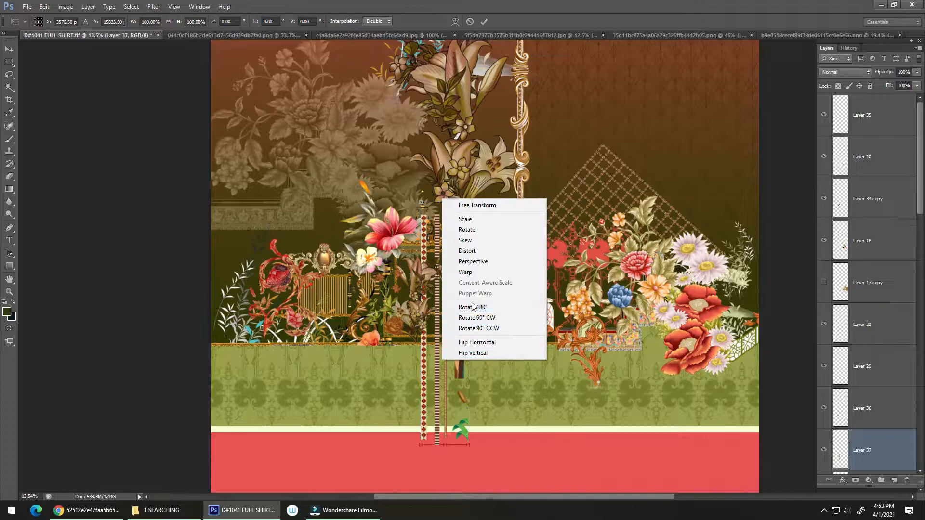
left_click(472, 317)
left_click_drag(457, 329, 475, 374)
key("Return")
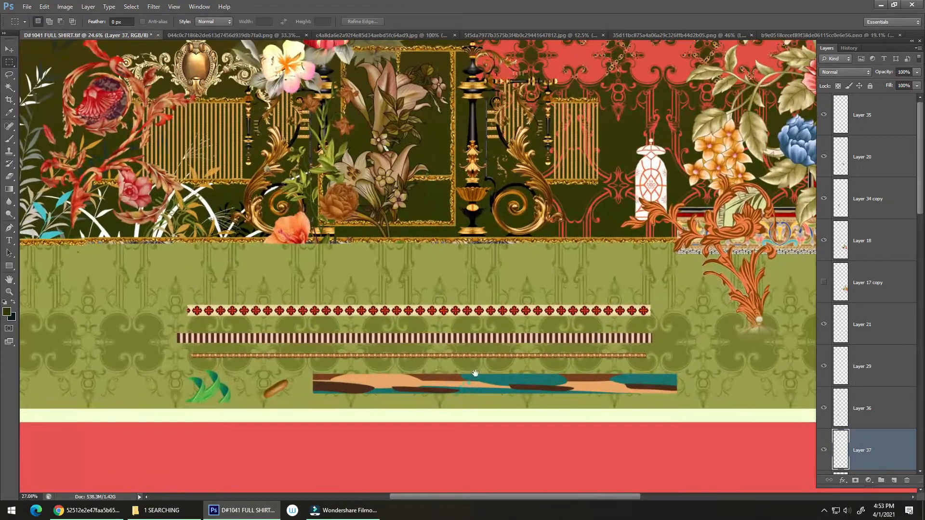
left_click_drag(363, 382, 421, 367)
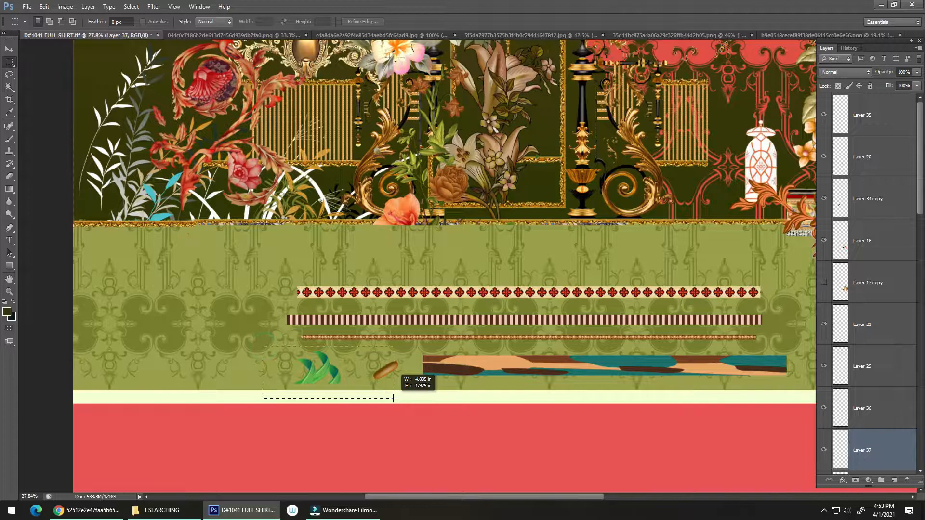
Step: Erase the stray leaf and brown pod fragments, and cut the camouflage strip onto its own layer
left_click_drag(403, 396, 403, 397)
key("Delete")
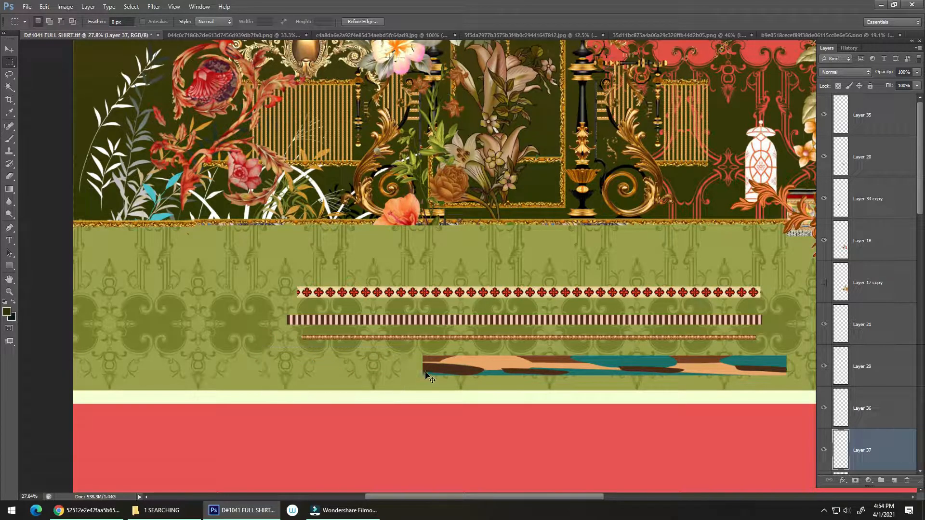
left_click_drag(499, 374, 797, 400)
key("ctrl+x")
key("ctrl+v")
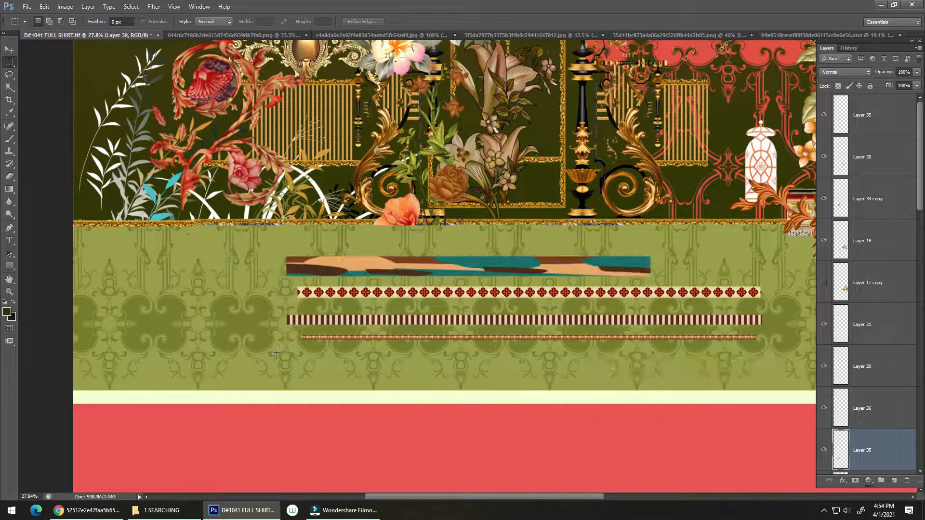
Step: Move the camouflage strip to the lower-left edge of the green band, just above the pale stripe
key("v")
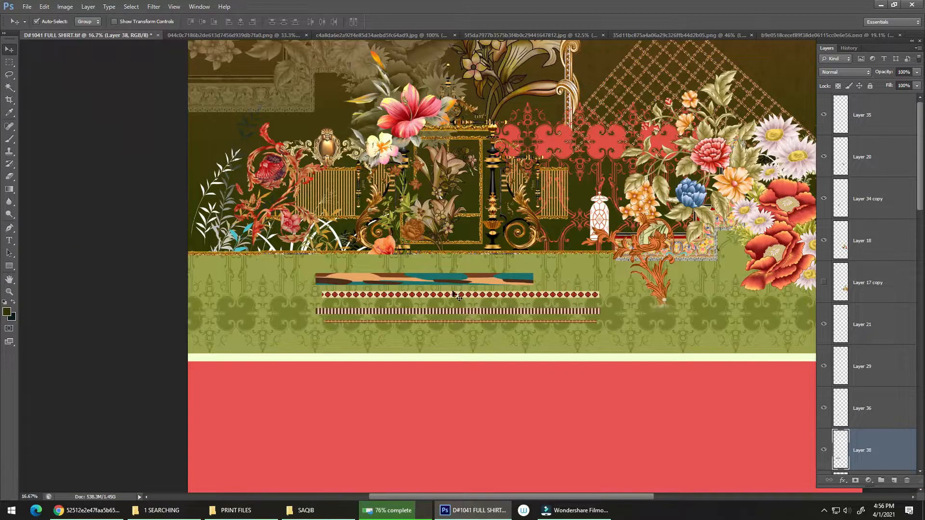
mouse_move(454, 293)
left_mouse_down()
mouse_move(474, 292)
mouse_move(454, 292)
left_mouse_up()
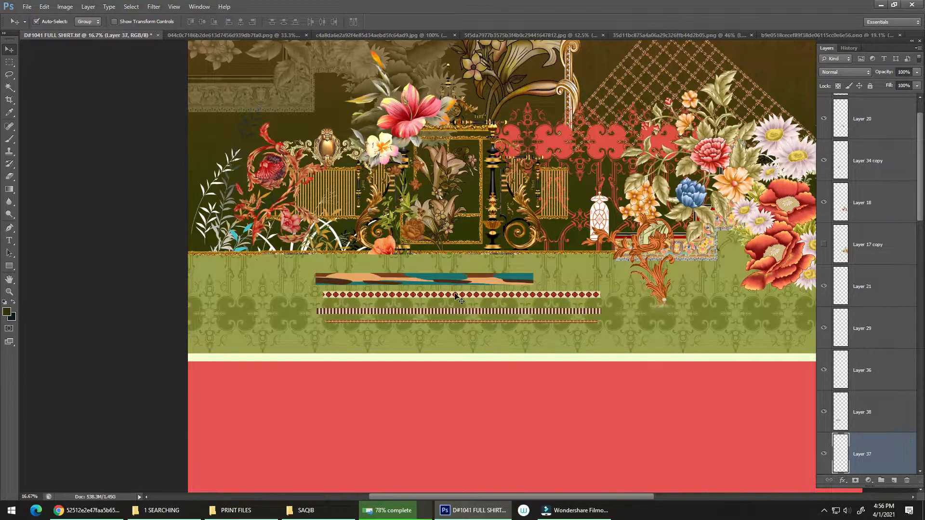
left_click_drag(425, 322, 442, 255)
left_click_drag(467, 253, 420, 252)
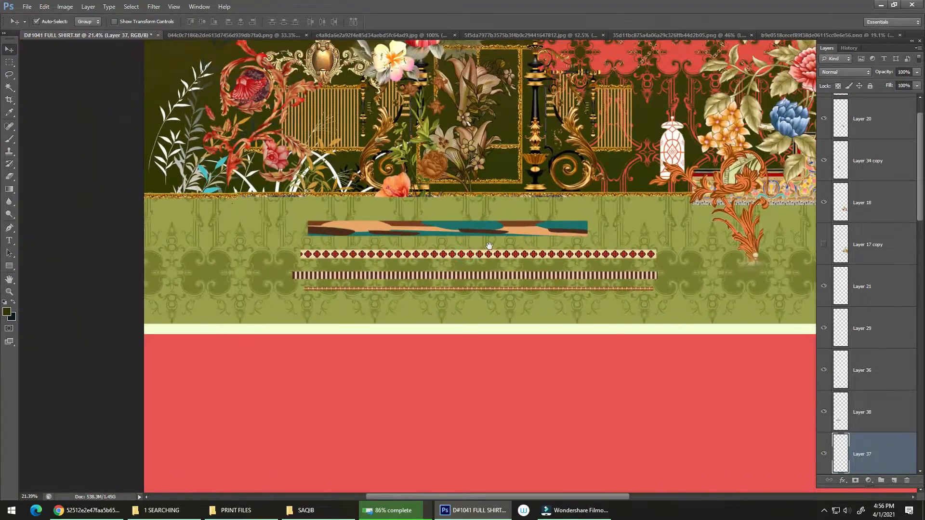
left_click_drag(503, 232, 336, 319)
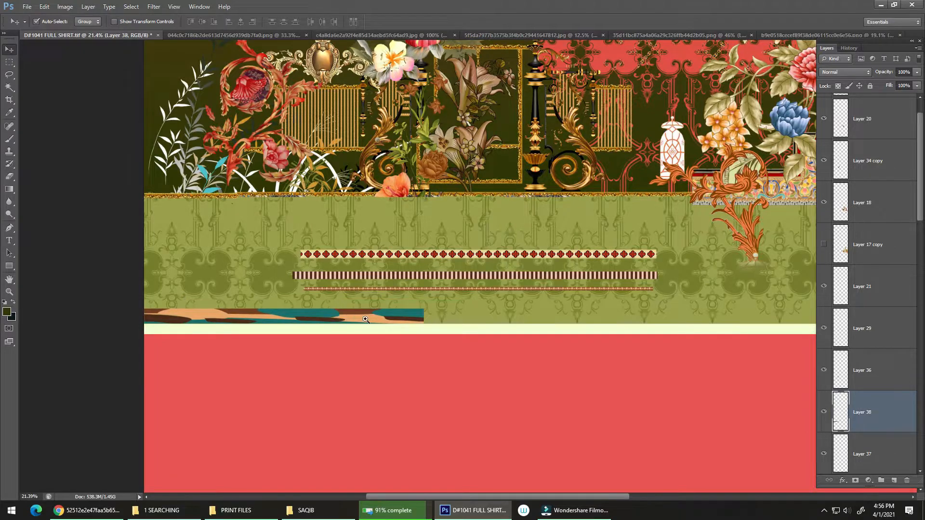
scroll(365, 319, "down", 3)
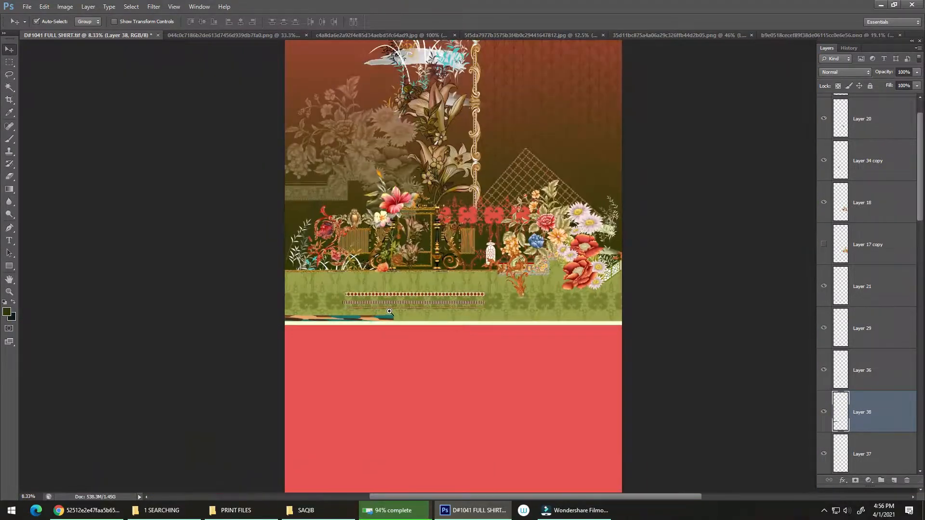
left_click_drag(402, 300, 491, 244)
left_click_drag(470, 273, 446, 279)
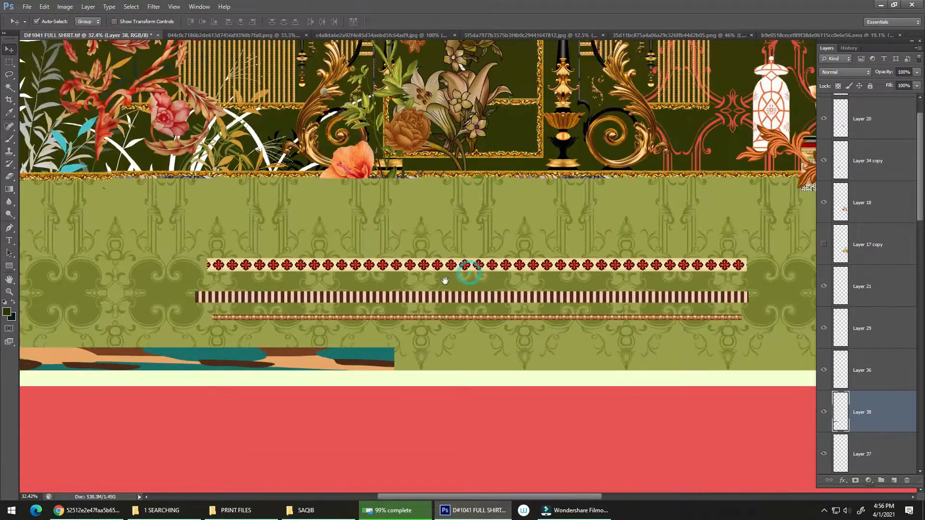
left_click_drag(417, 318, 409, 321)
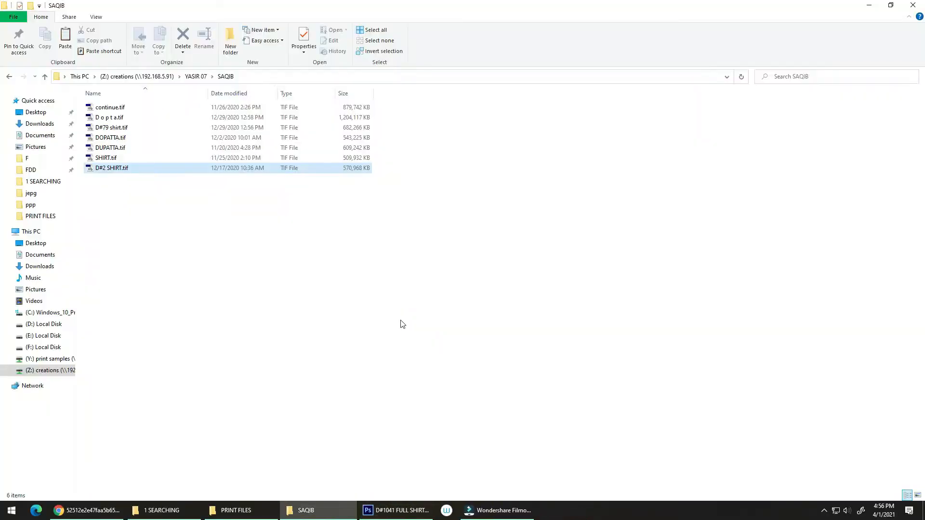
left_click(413, 515)
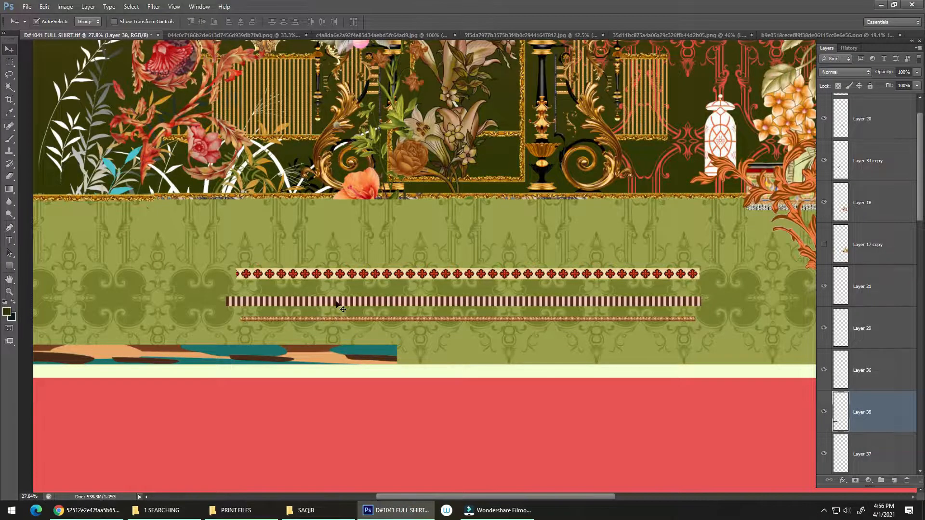
Step: Cut the thin beaded border out of Layer 37 and paste it onto its own layer
key("m")
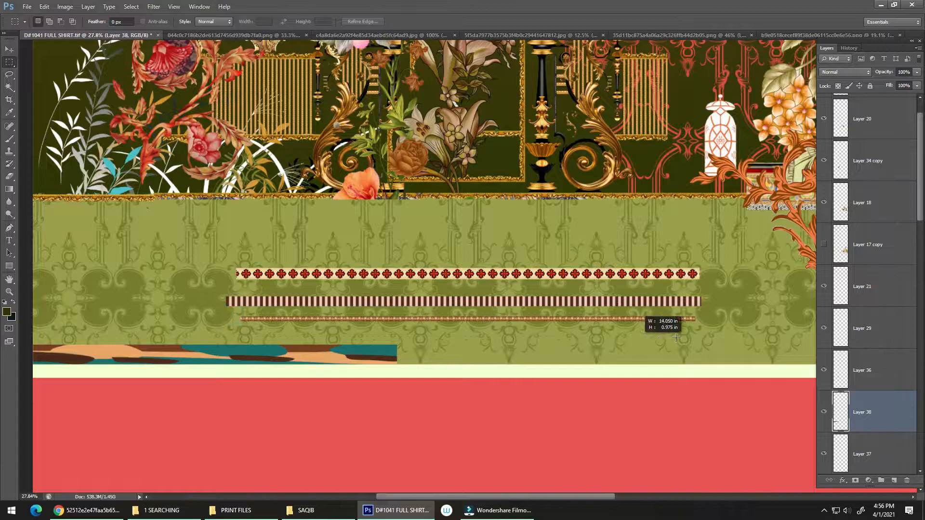
left_click_drag(676, 338, 717, 328)
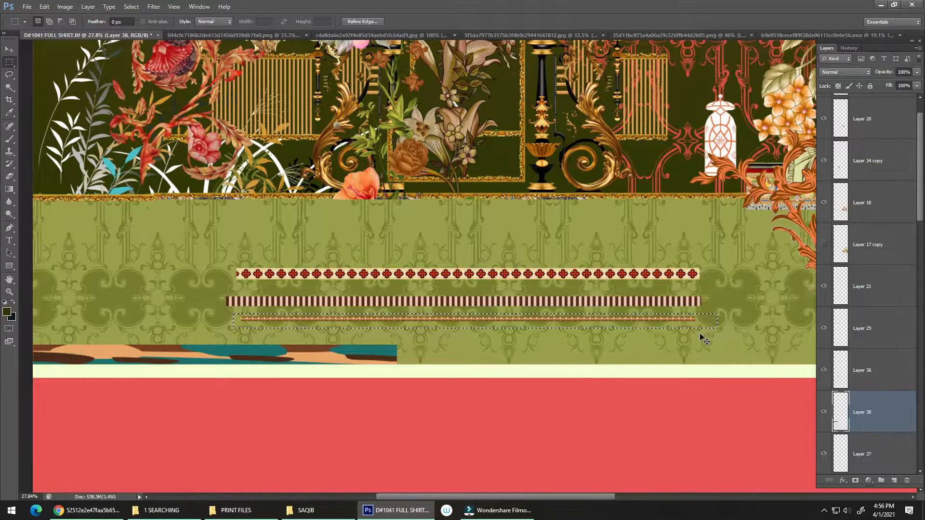
key("ctrl+x")
key("Return")
key("v")
key("alt+bracketleft")
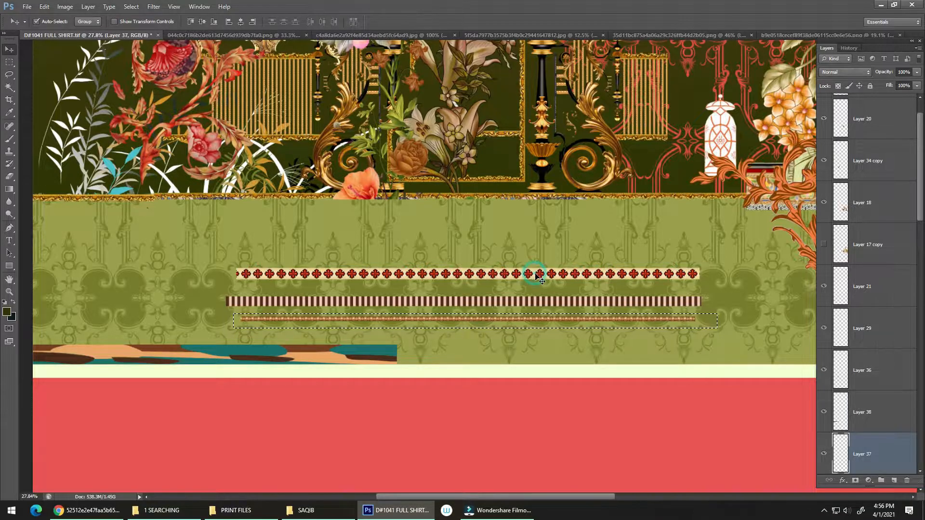
key("ctrl+x")
key("ctrl+d")
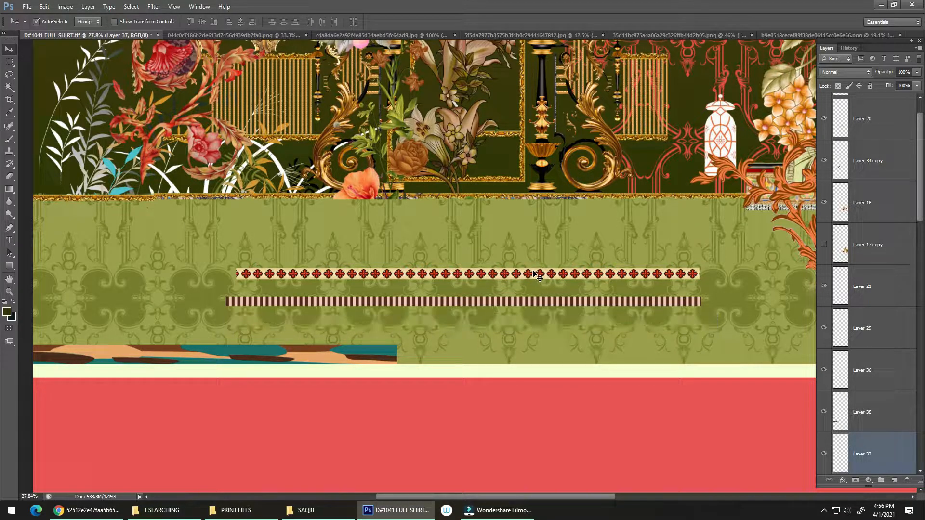
key("ctrl+v")
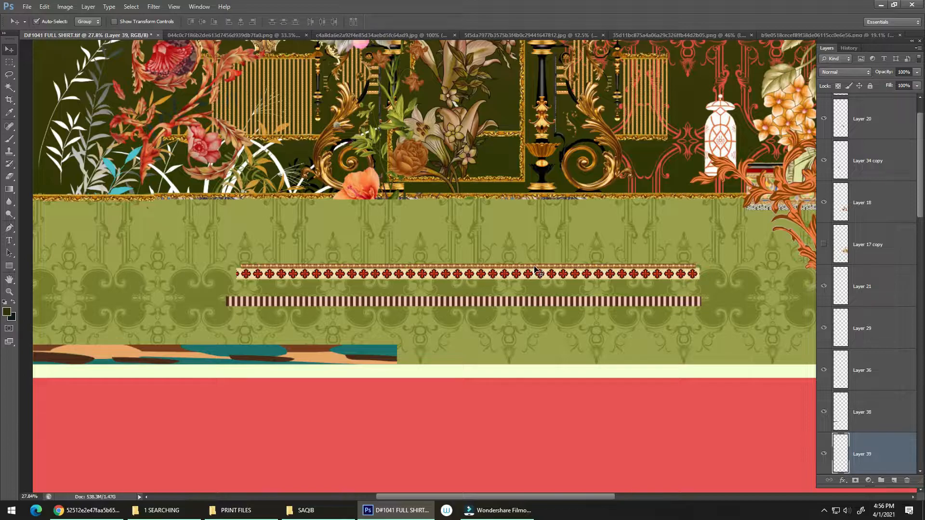
Step: Align the beaded border with the gold trim along the green band's upper edge
left_click_drag(535, 269, 580, 198)
scroll(718, 198, "up", 10)
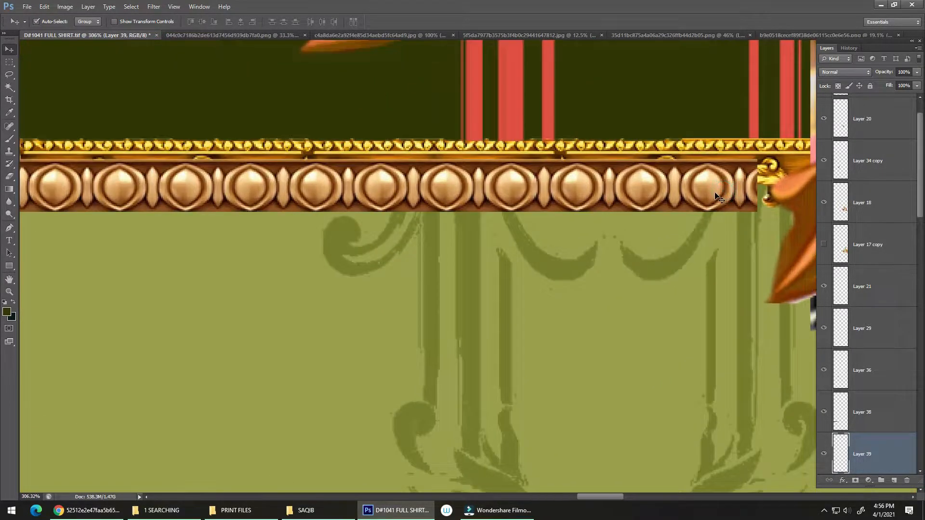
left_click_drag(718, 198, 718, 170)
scroll(551, 176, "down", 10)
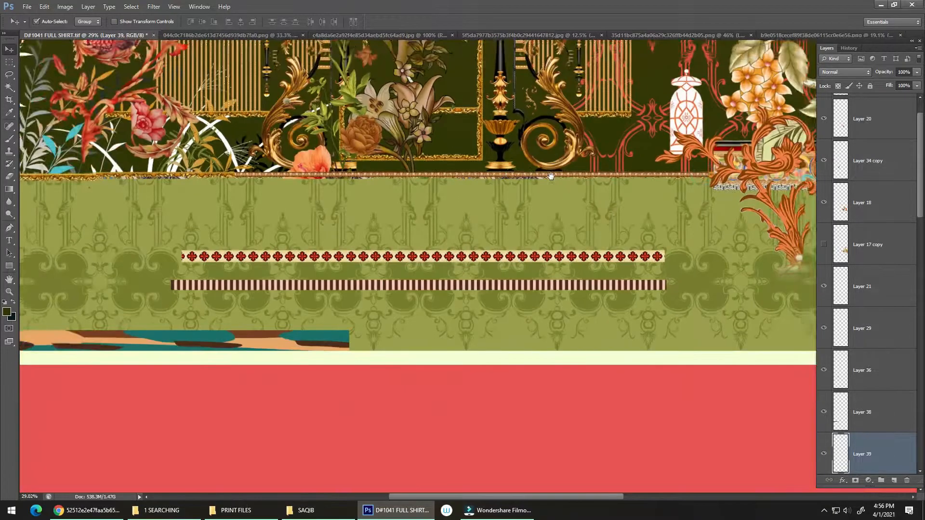
Step: Duplicate the beaded border leftward to the canvas edge, join the pieces end to end and merge them into one layer
left_click_drag(551, 176, 186, 173)
left_click(632, 187, "ctrl")
scroll(656, 182, "down", 5)
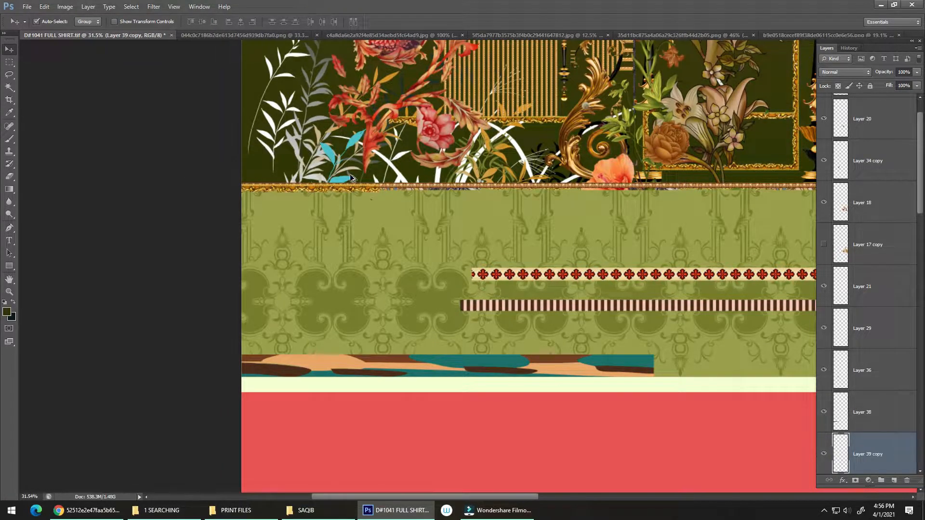
mouse_move(487, 187)
left_mouse_down()
mouse_move(446, 186)
mouse_move(473, 186)
left_mouse_up()
left_click_drag(533, 185, 635, 139)
left_click_drag(502, 186, 434, 203)
key("ctrl+e")
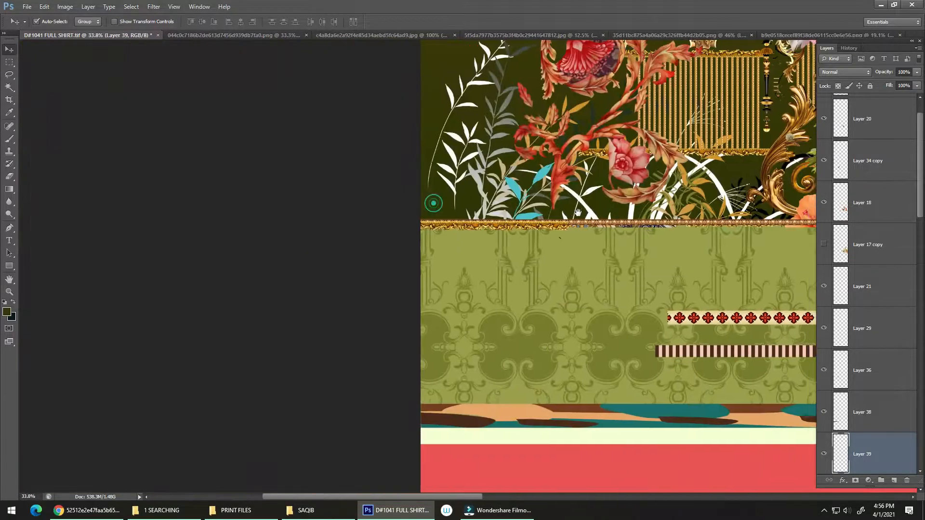
key("ctrl+t")
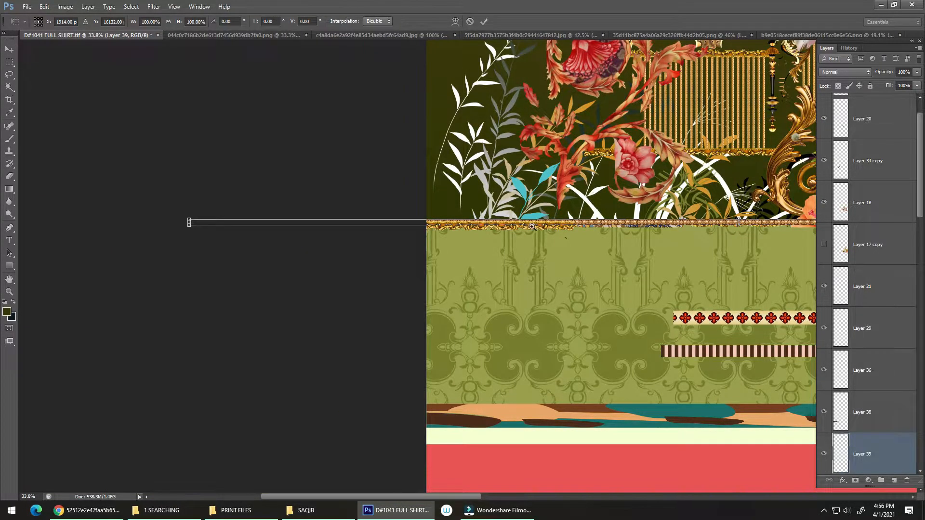
left_click_drag(533, 227, 574, 220)
key("Return")
Step: Delete the old gold trim pieces lying along the new beaded border
left_click(564, 221)
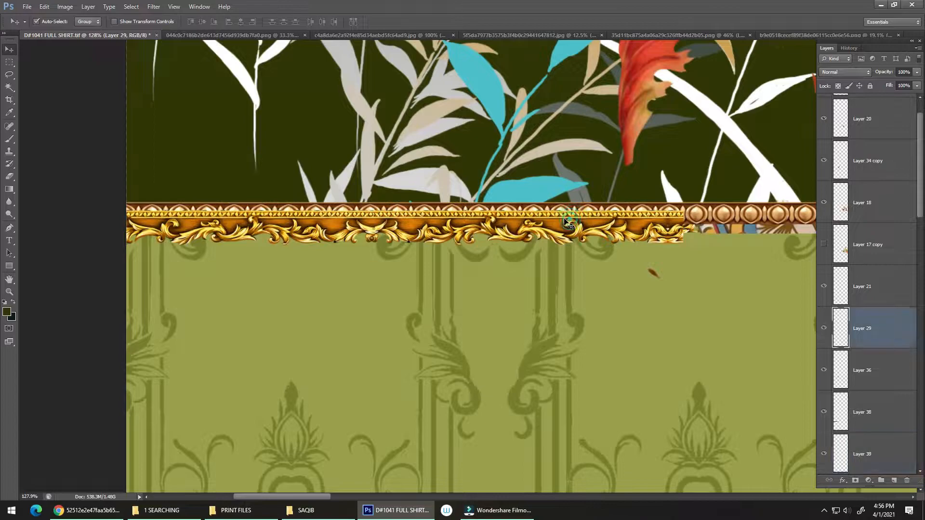
scroll(564, 225, "down", 5)
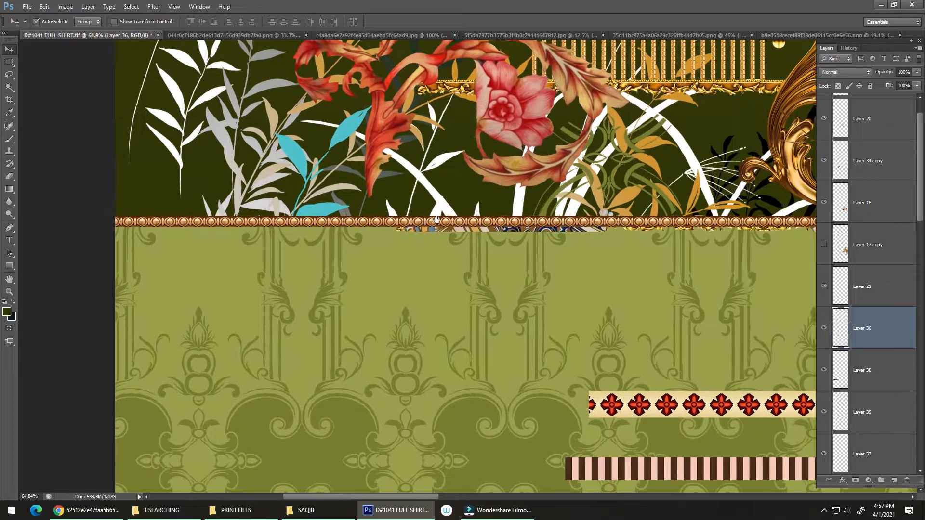
left_click(565, 208)
left_click_drag(562, 212, 523, 215)
left_click_drag(537, 219, 402, 205)
left_click_drag(454, 223, 260, 262)
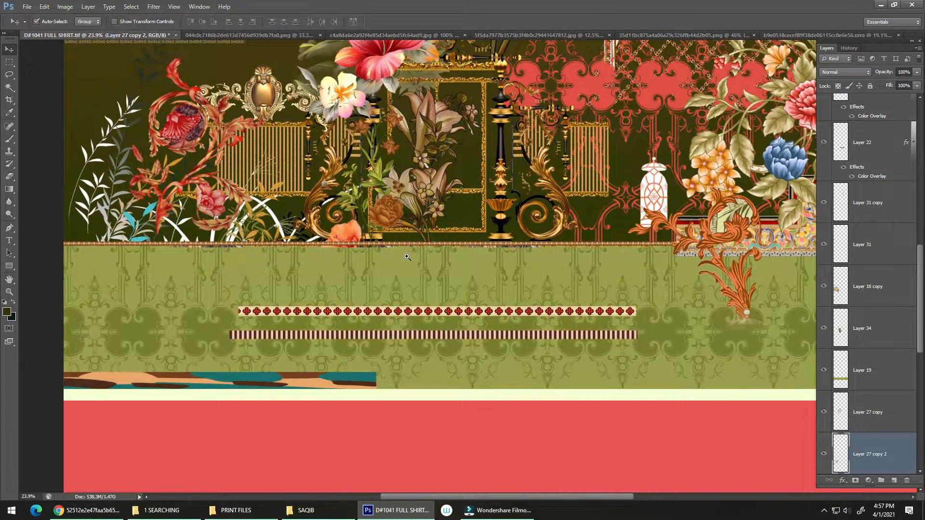
Step: Remove the remaining gold and blue patterned remnants showing beneath the beaded border
key("m")
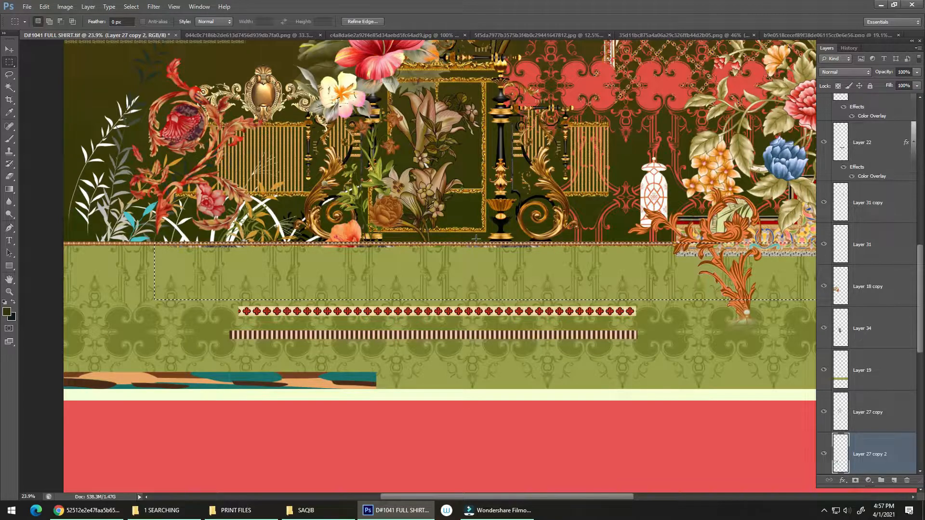
left_click_drag(521, 244, 591, 243)
left_click_drag(514, 265, 510, 269)
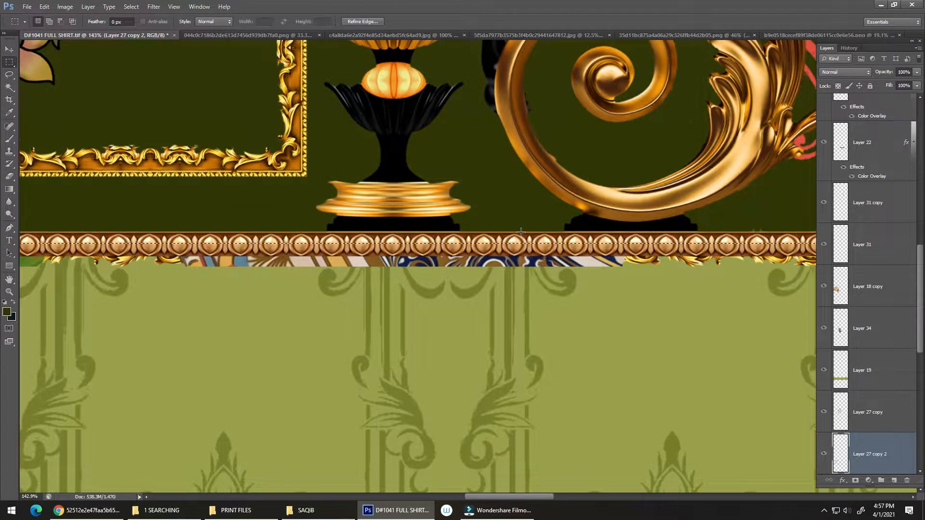
key("v")
left_click(556, 193)
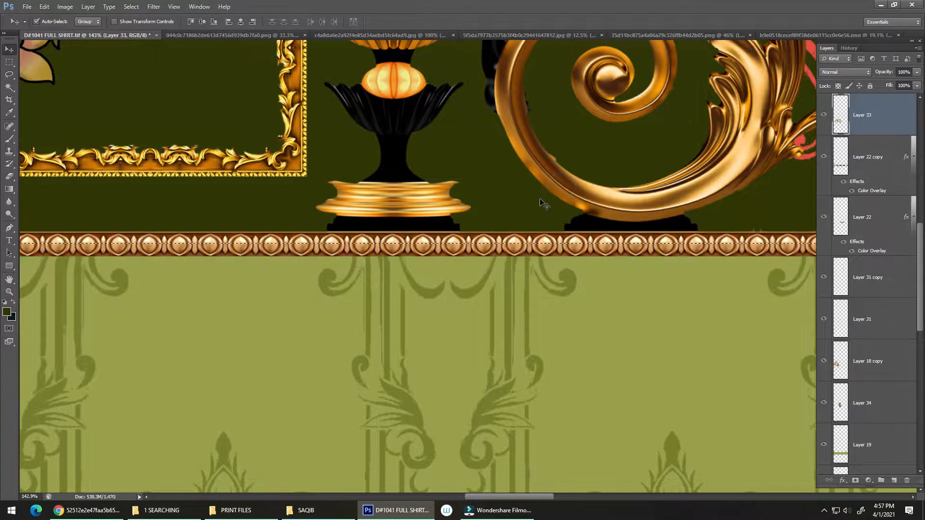
left_click_drag(554, 236, 481, 291)
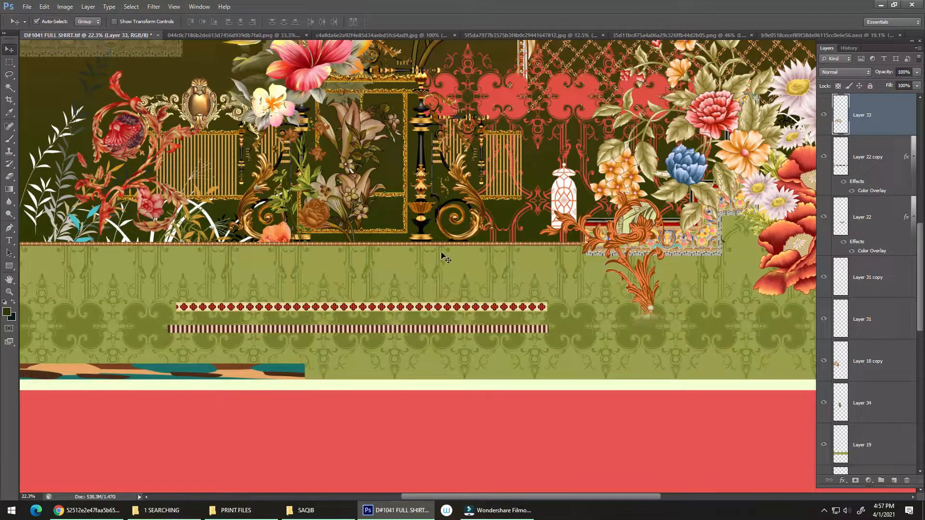
Step: Duplicate the beaded border to the green band's lower edge and set the striped border directly above it, replacing the camouflage strip
left_click_drag(449, 247, 437, 370)
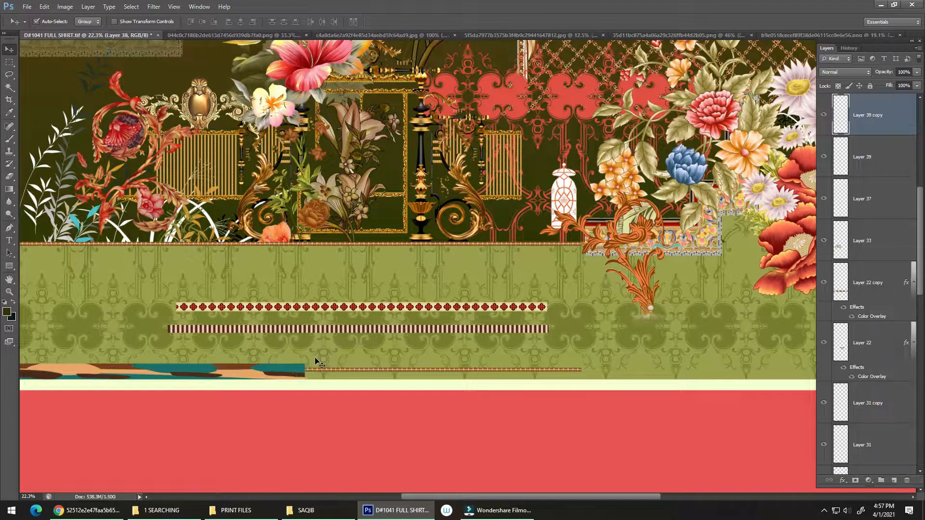
left_click(358, 331)
left_click_drag(403, 331, 491, 298)
left_click_drag(490, 304, 405, 312)
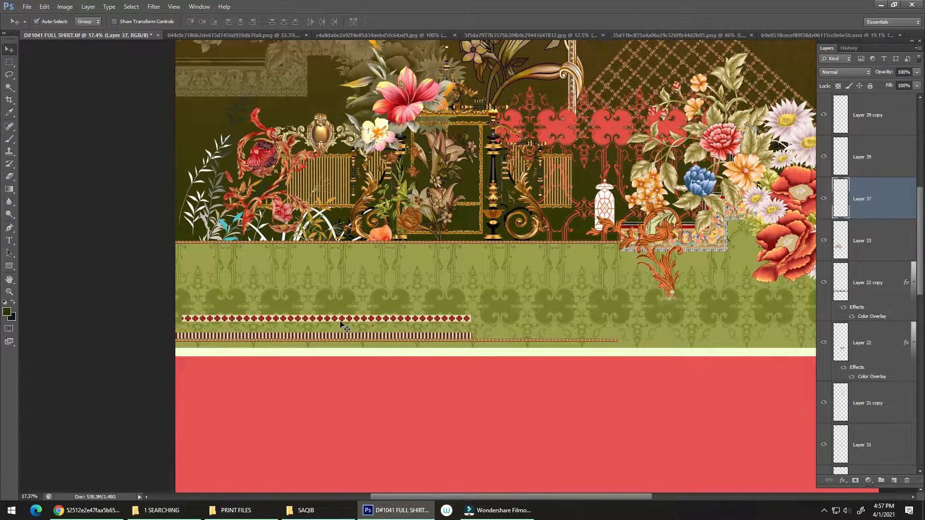
Step: Move the red flower strip down directly above the striped border, starting at the canvas's left edge
key("m")
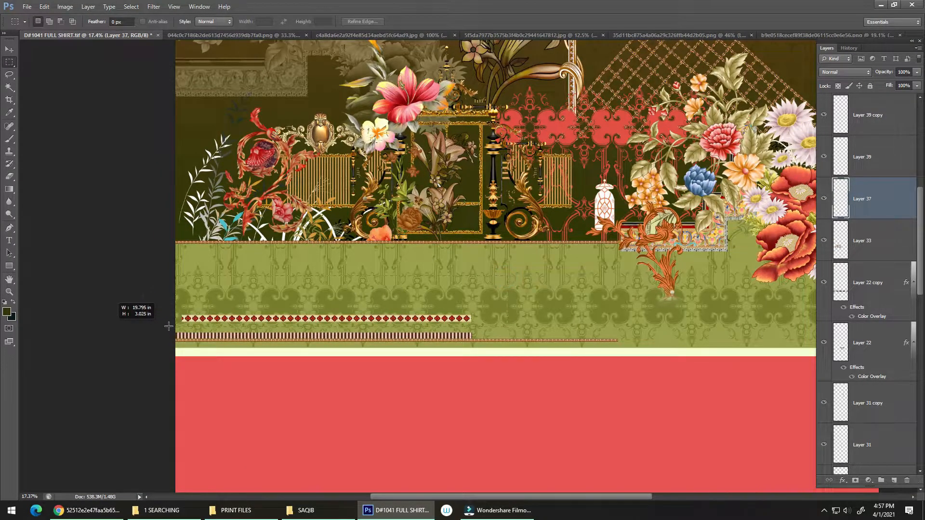
left_click_drag(168, 326, 169, 327)
left_click_drag(414, 339, 468, 299)
left_click_drag(446, 246, 413, 192)
key("v")
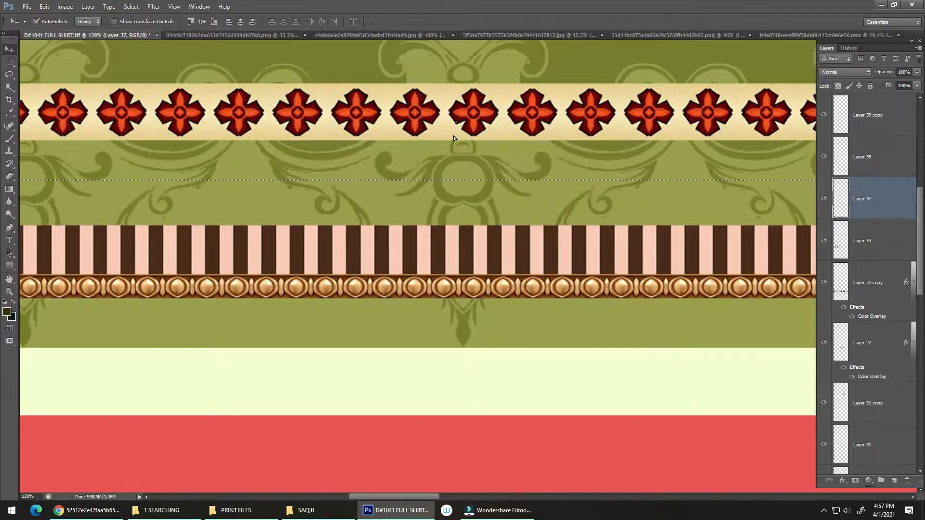
left_click_drag(453, 138, 404, 212)
left_click_drag(454, 218, 415, 218)
left_click_drag(552, 210, 389, 236)
Step: Duplicate the red flower strip rightward and join the copy end to end so the flower pattern continues
left_click_drag(247, 243, 566, 231)
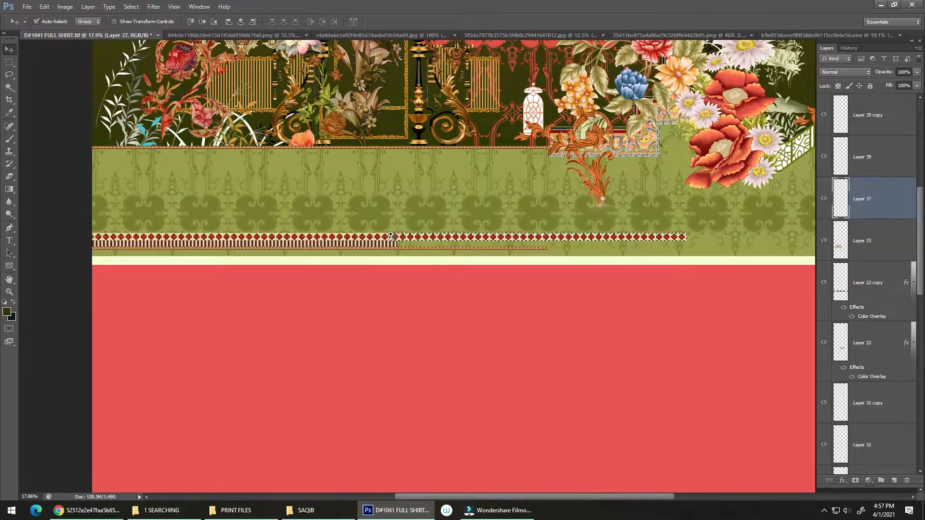
left_click_drag(391, 234, 497, 168)
left_click_drag(442, 202, 384, 201)
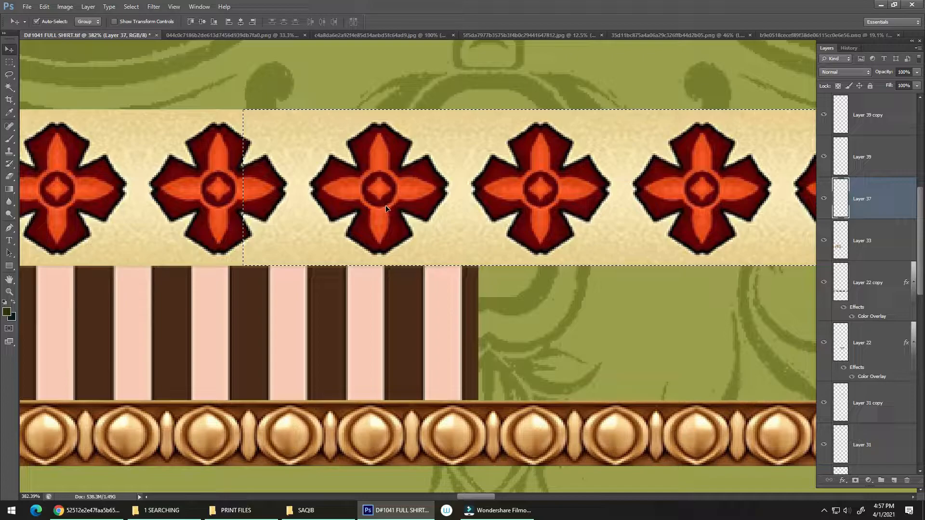
scroll(406, 210, "down", 8)
left_click_drag(439, 227, 233, 225)
left_click_drag(438, 229, 408, 229)
left_click_drag(514, 232, 372, 227)
Step: Show the guides, align the flower strip with the canvas's vertical centre guide and delete everything to the guide's right
scroll(307, 224, "up", 2)
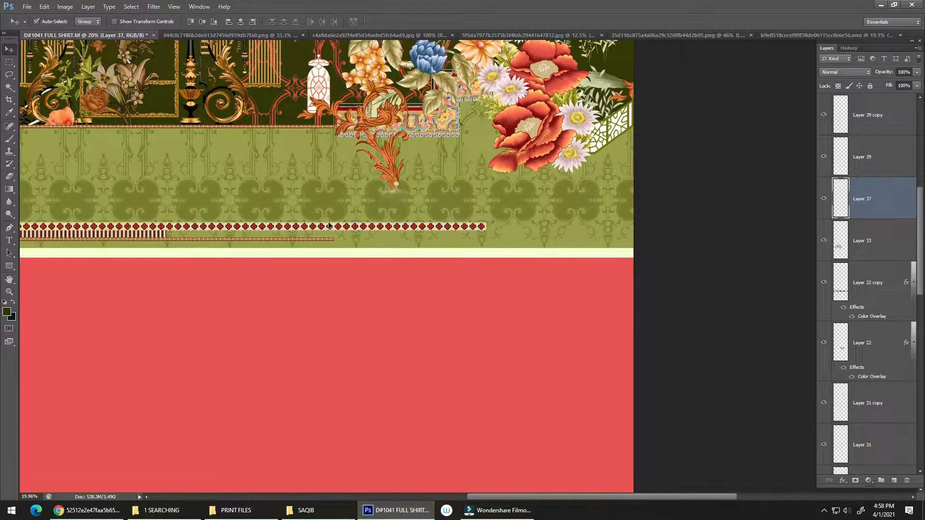
key("ctrl+;")
left_click_drag(230, 227, 280, 228)
left_click_drag(279, 228, 519, 200)
left_click_drag(457, 210, 470, 210)
key("ctrl+0")
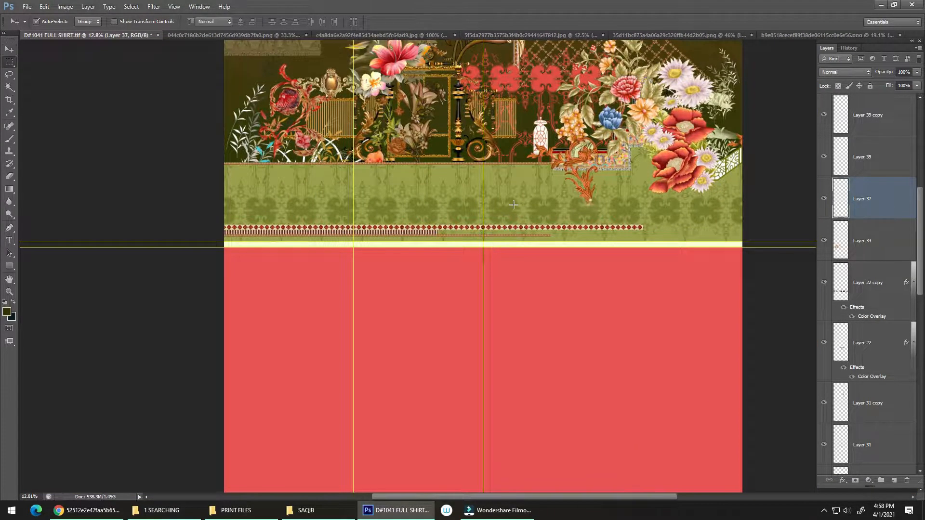
key("m")
left_click_drag(531, 236, 536, 234)
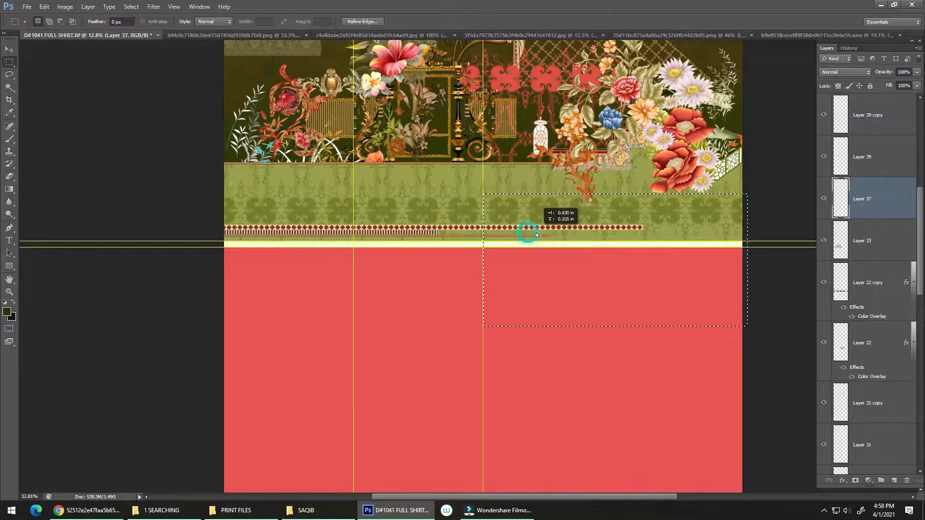
key("Delete")
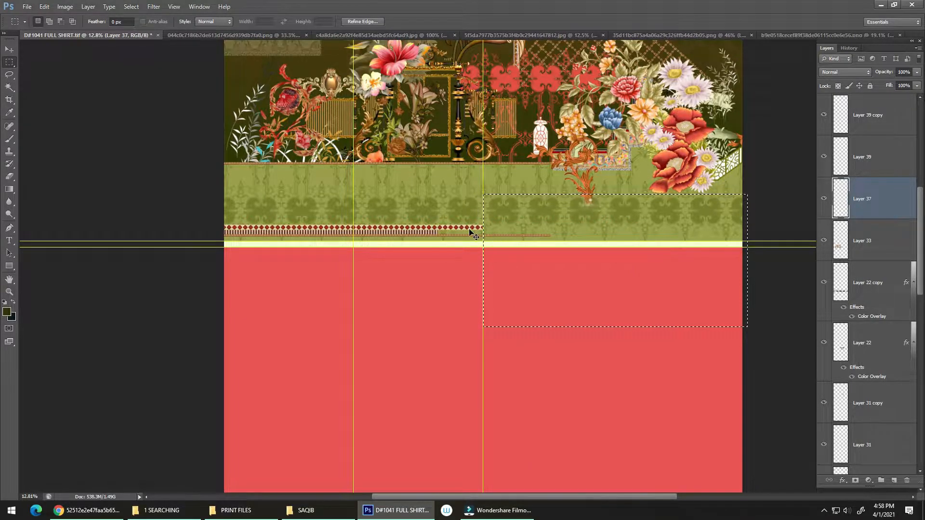
Step: Duplicate the striped border rightward past the centre guide and merge it with the flower strip into one layer
left_click_drag(493, 216, 515, 216)
left_click_drag(463, 238, 520, 207)
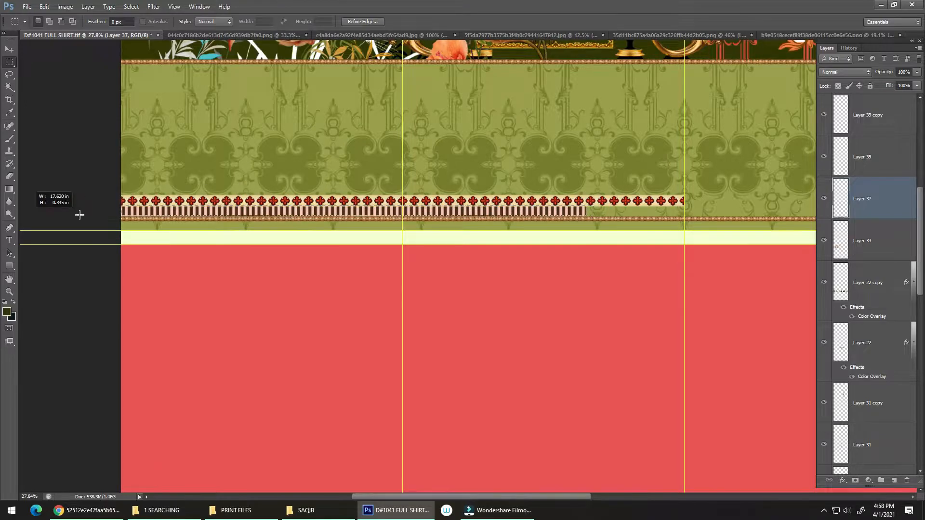
left_click_drag(580, 215, 135, 224)
key("ctrl+d")
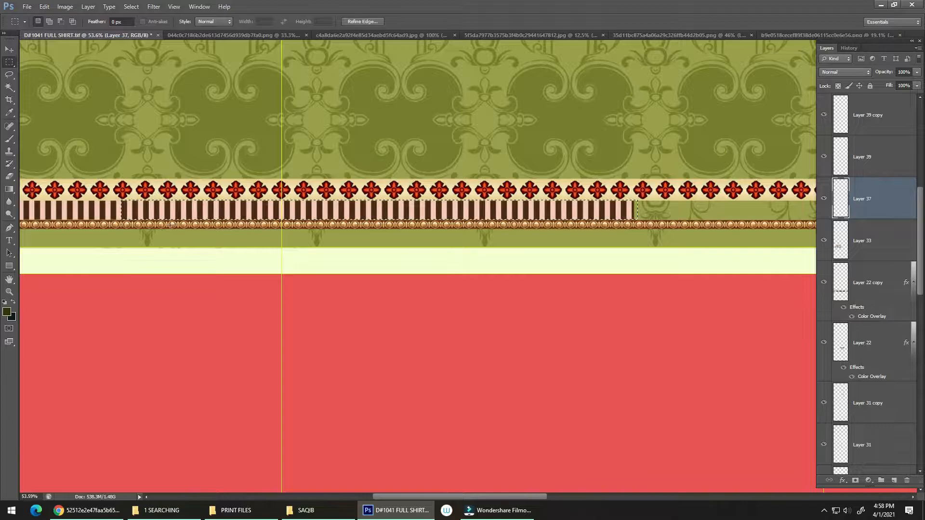
left_click_drag(546, 227, 523, 224)
left_click_drag(372, 221, 762, 215)
left_click_drag(520, 217, 442, 259)
key("ctrl+d")
key("ctrl+e")
Step: Select the area from the beaded border's upper edge downward and try to move its contents
left_click_drag(500, 235, 549, 231)
key("m")
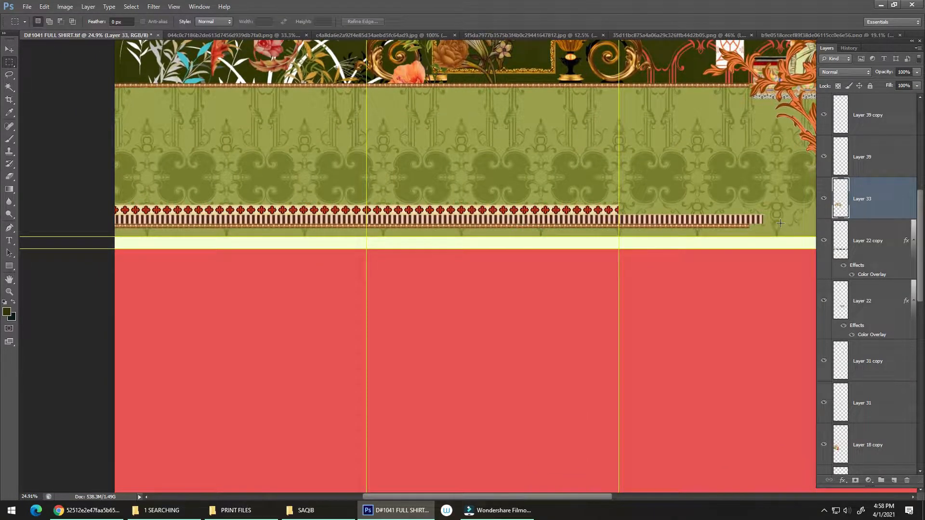
left_click_drag(746, 226, 292, 236)
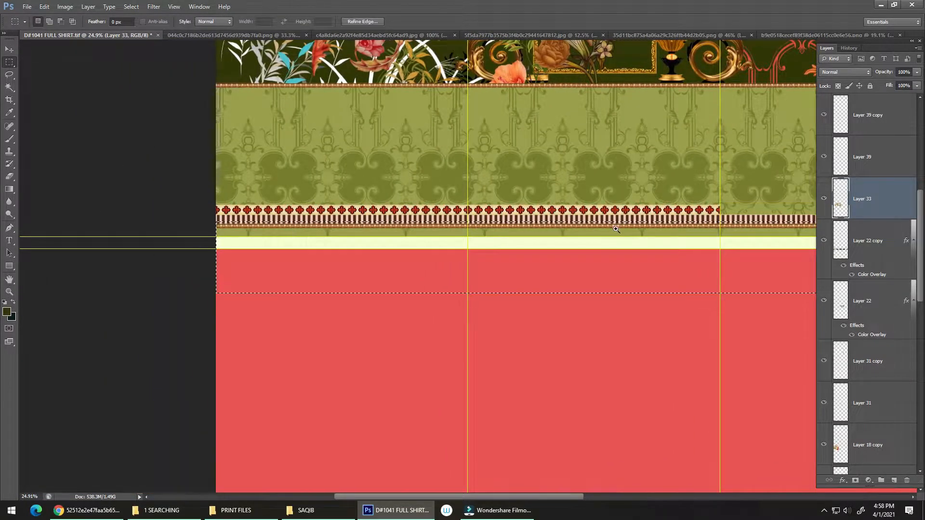
left_click_drag(616, 229, 718, 182)
left_click_drag(597, 167, 590, 190)
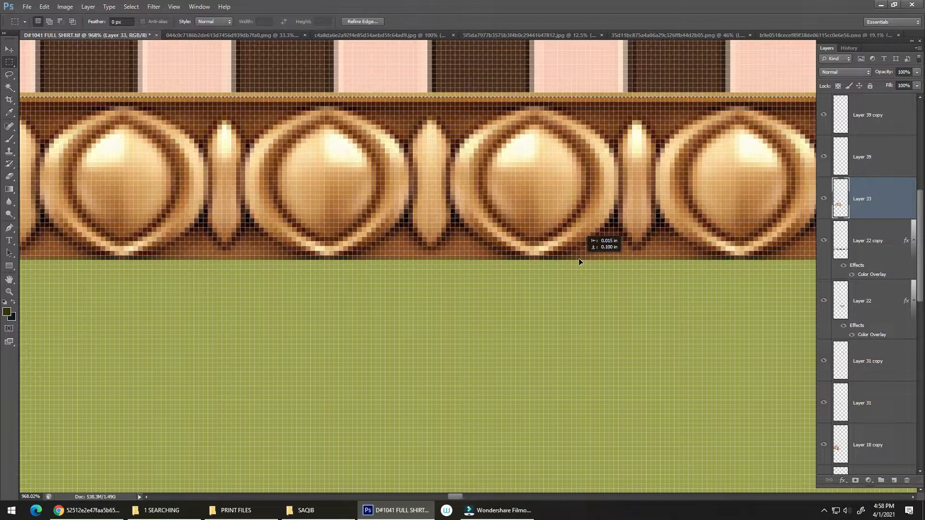
left_click_drag(599, 240, 529, 256)
scroll(578, 256, "down", 10)
left_click_drag(626, 241, 550, 241)
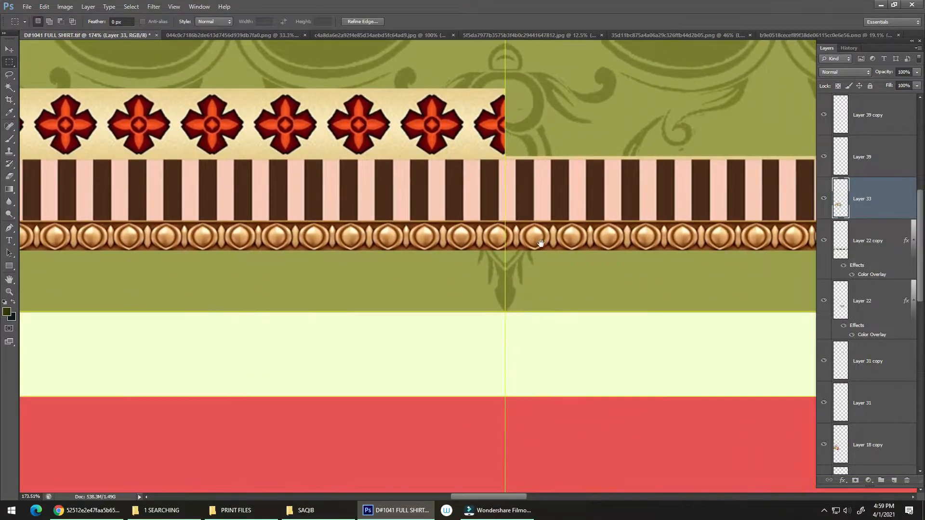
scroll(559, 241, "up", 6)
key("v")
left_click(533, 227)
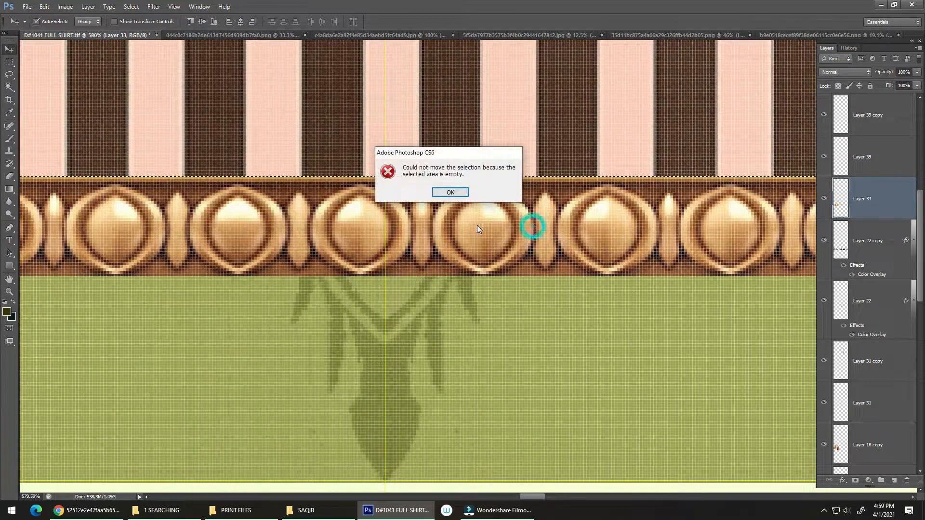
left_click(462, 192)
left_click(558, 164)
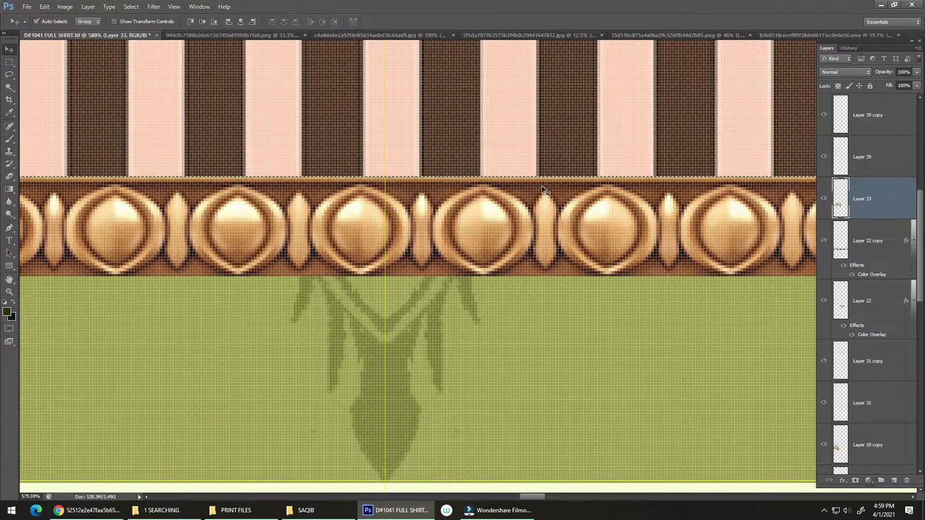
Step: Identify the beaded border's layer by toggling layer visibility and shift the border left to centre its pattern on the guide
left_click(824, 200)
left_click(825, 200)
left_click(821, 163)
left_click(821, 162)
left_click(823, 240)
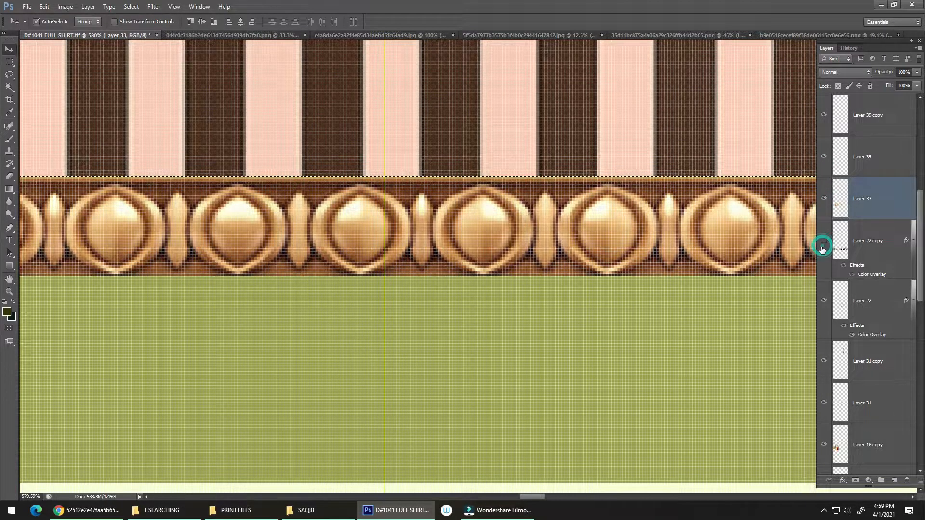
left_click(823, 240)
left_click_drag(728, 225, 698, 221)
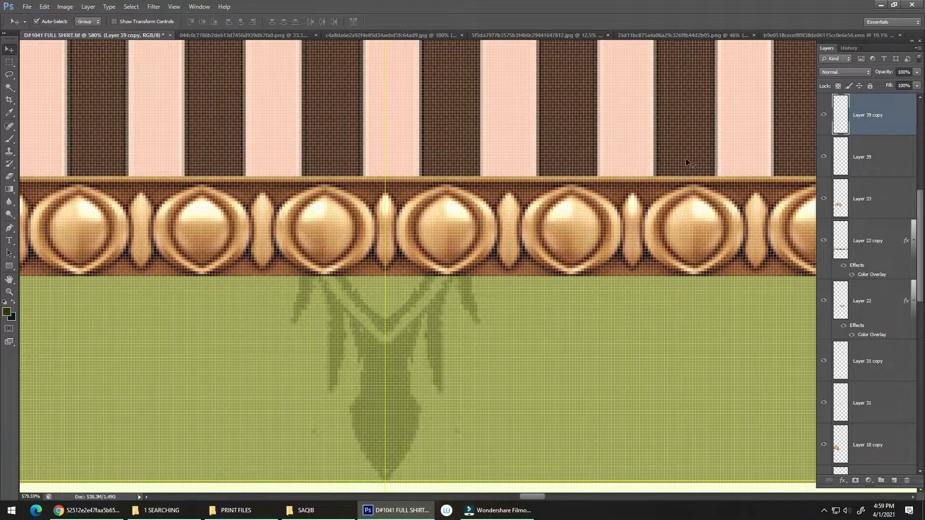
Step: Trim the merged flower and striped border layer at the vertical centre guide, deleting the stripes to its right
left_click(710, 171)
left_click_drag(711, 172, 598, 196)
left_click_drag(628, 208, 548, 299)
left_click_drag(611, 276, 301, 229)
key("m")
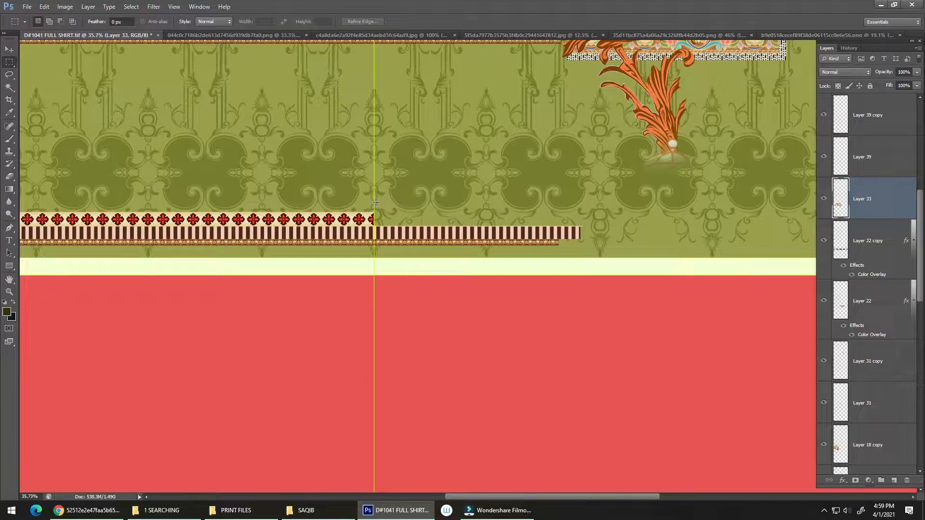
left_click_drag(374, 209, 595, 285)
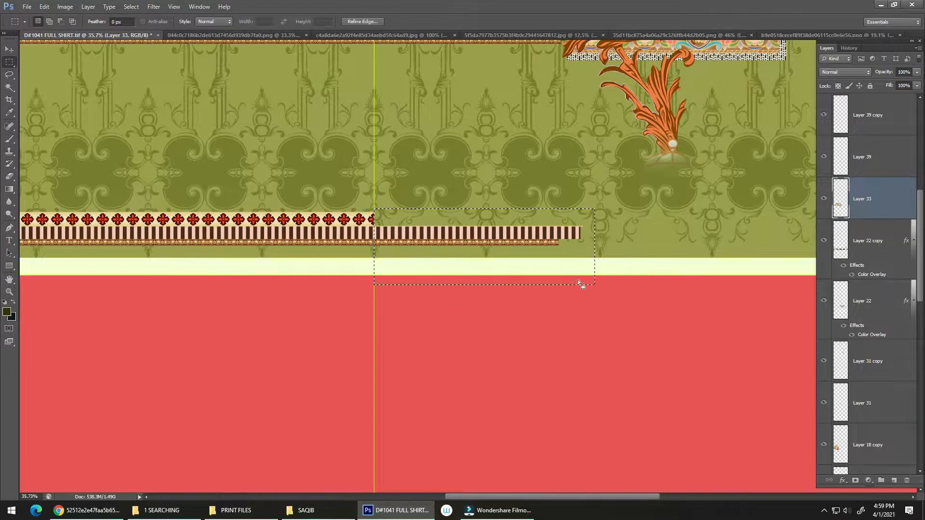
key("Delete")
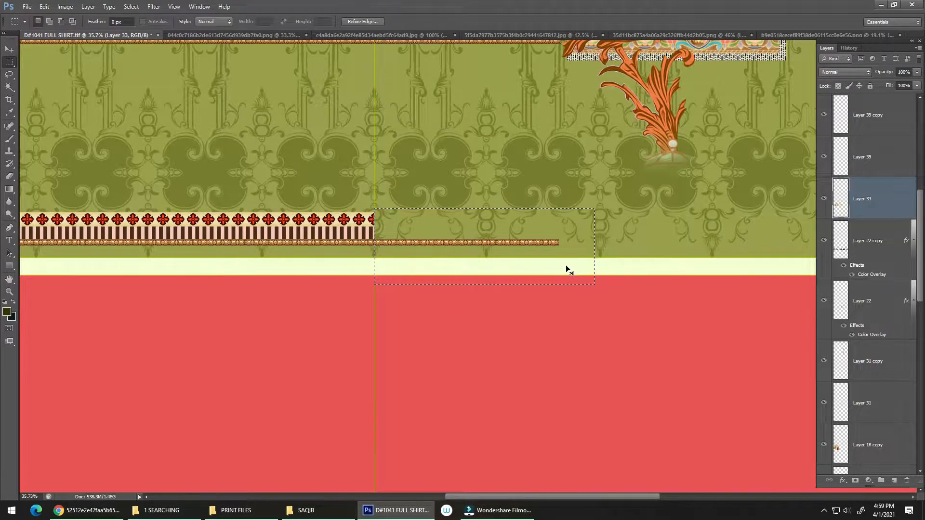
Step: Mirror a copy of the flower and striped borders onto the canvas's right half by repeating the last transform
key("ctrl+a")
key("alt+e")
key("alt+a")
key("alt+a")
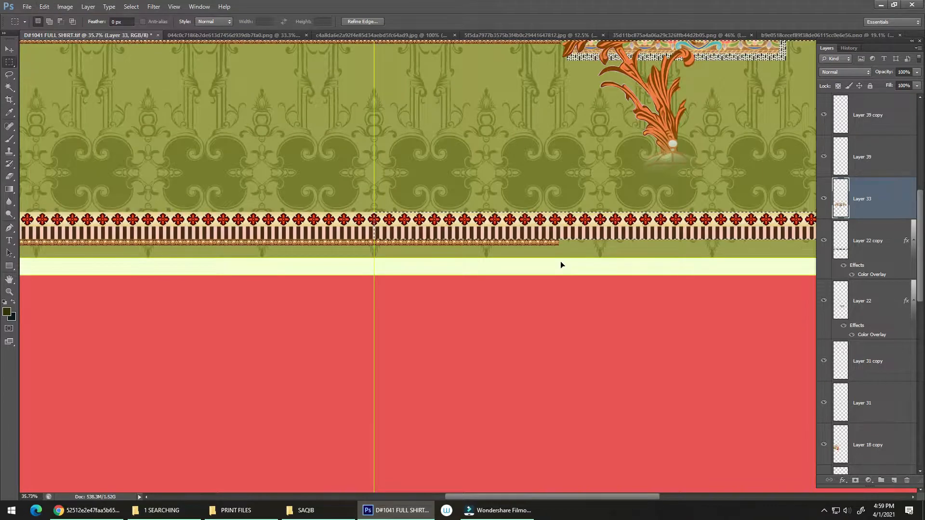
key("ctrl+h")
key("ctrl+d")
left_click_drag(509, 253, 489, 244)
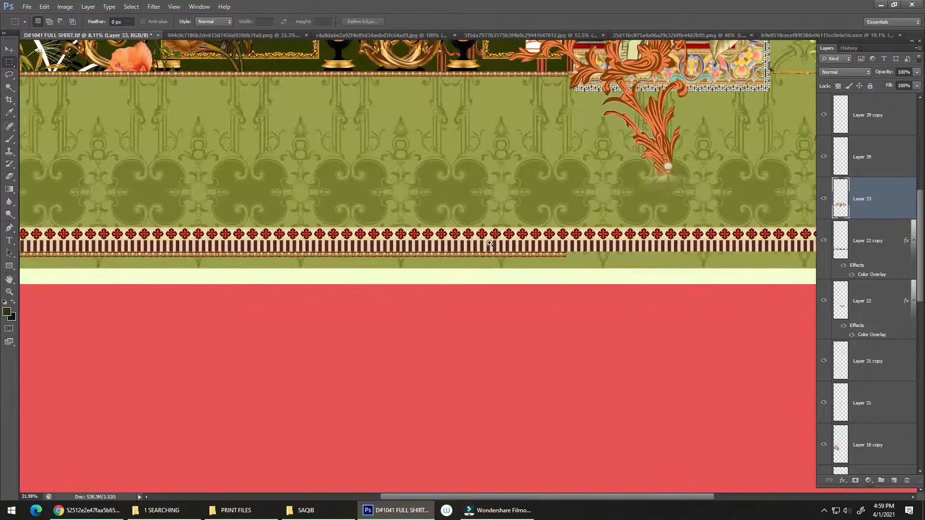
Step: Cut away the part of the lower beaded border lying to the right of the centre guide
key("ctrl+h")
left_click_drag(421, 262, 452, 224)
key("v")
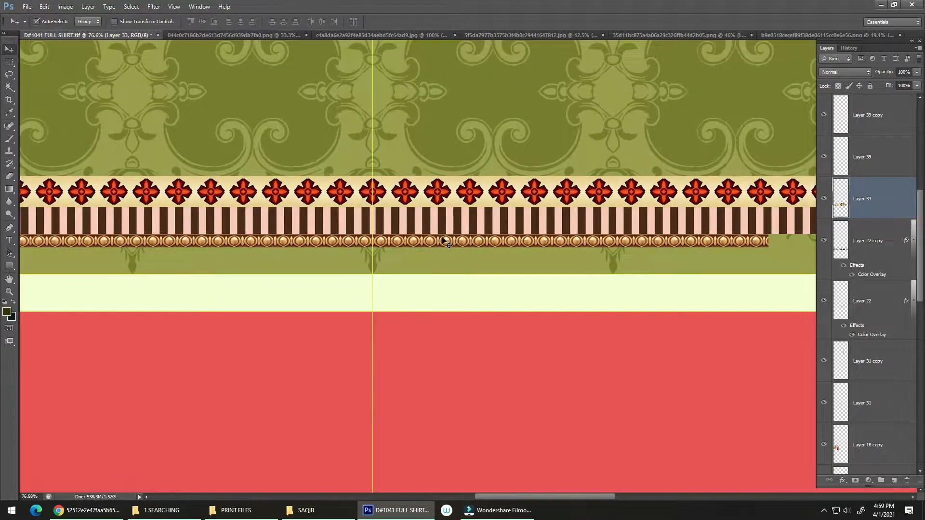
left_click(442, 237)
mouse_move(375, 241)
left_mouse_down()
mouse_move(448, 204)
mouse_move(450, 216)
mouse_move(328, 243)
mouse_move(392, 247)
left_mouse_up()
key("m")
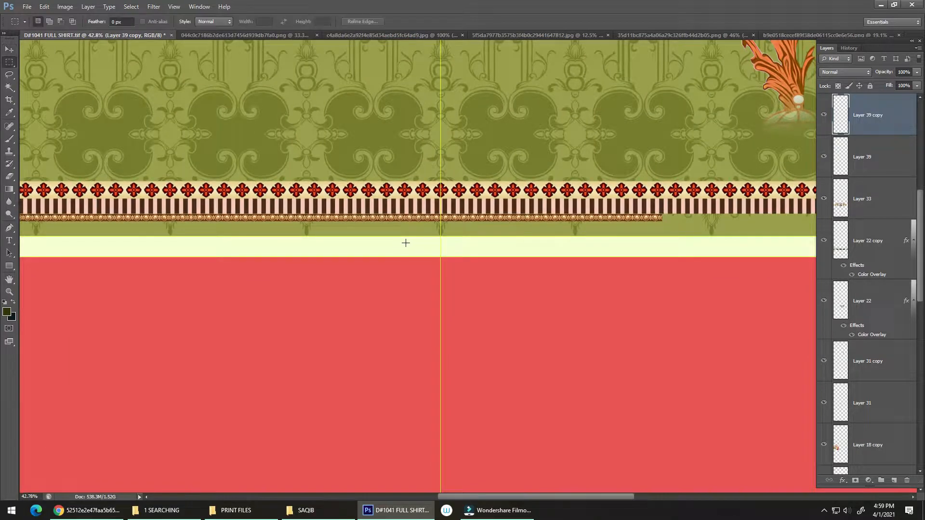
left_click_drag(440, 204, 689, 273)
key("ctrl+x")
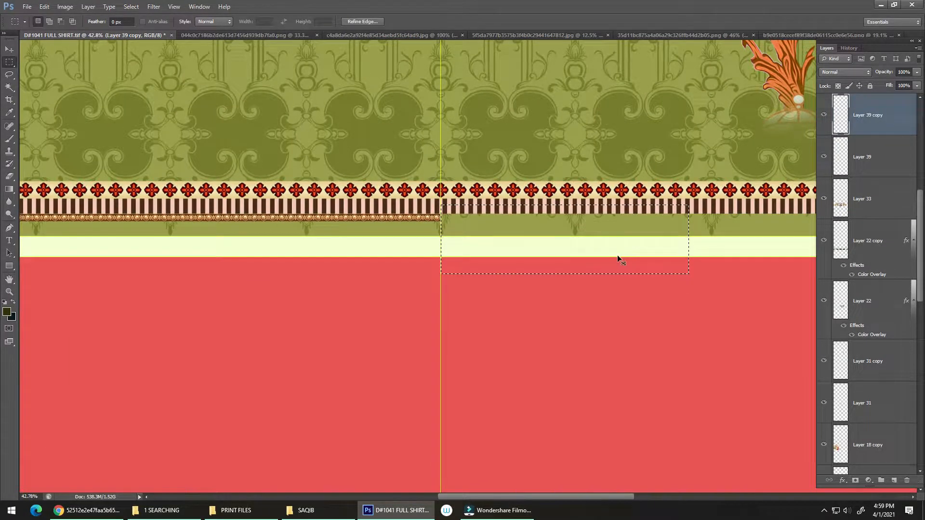
Step: Mirror a copy of the lower beaded border onto the canvas's right half by repeating the last transform
key("ctrl+a")
key("alt+e")
key("a")
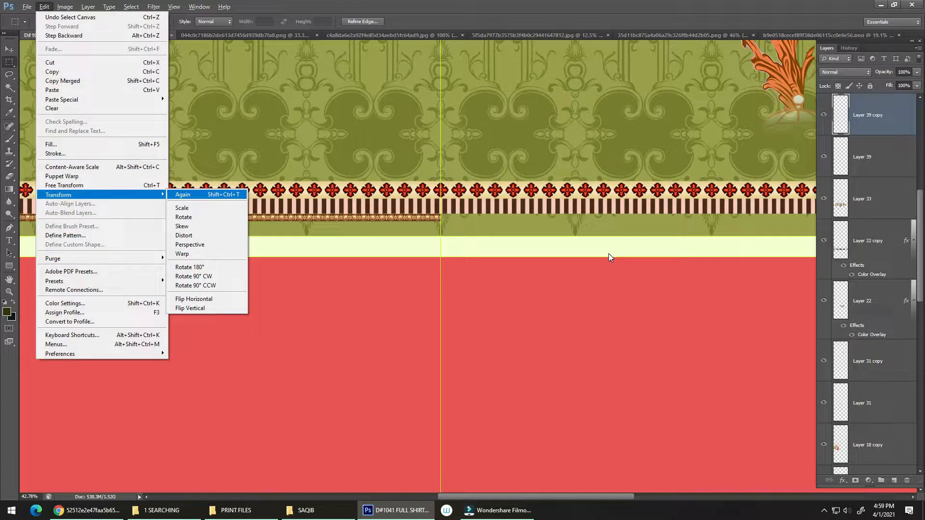
key("Return")
key("ctrl+d")
left_click_drag(453, 227, 479, 255)
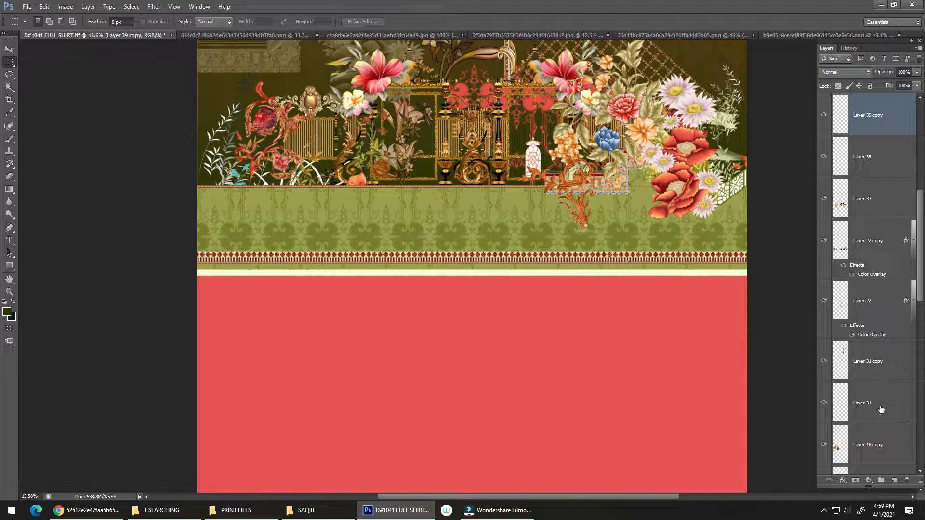
Step: Fill the band between the beaded border and the cream line on a new layer with the damask motif's dark olive green
left_click(895, 480)
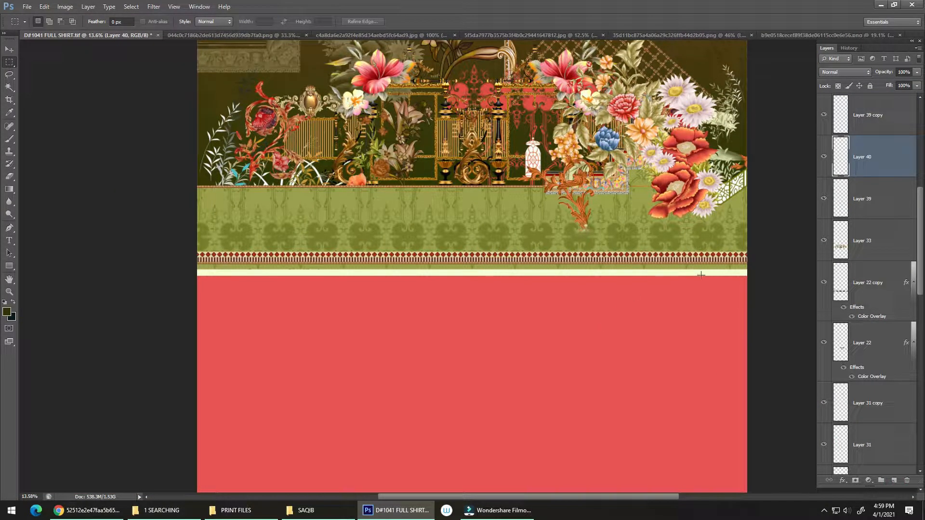
left_click_drag(750, 263, 182, 265)
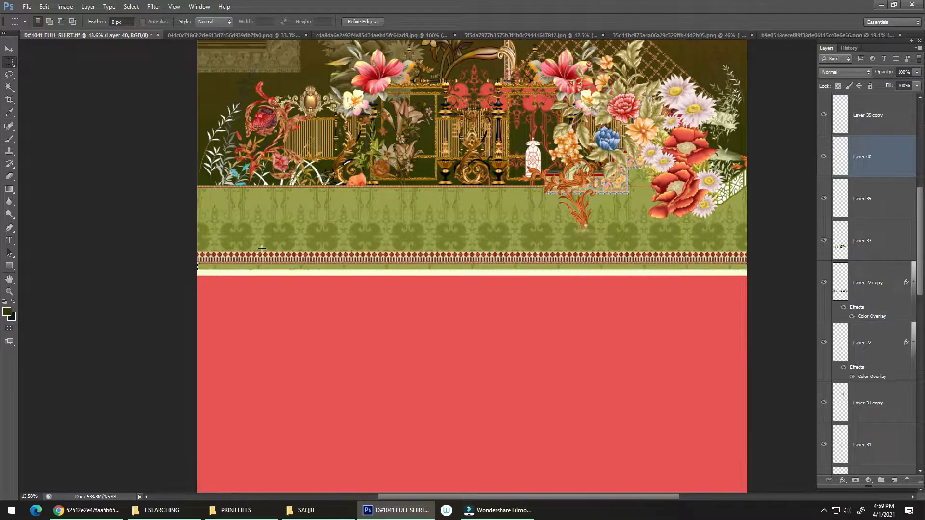
key("i")
left_click(278, 226)
key("alt+BackSpace")
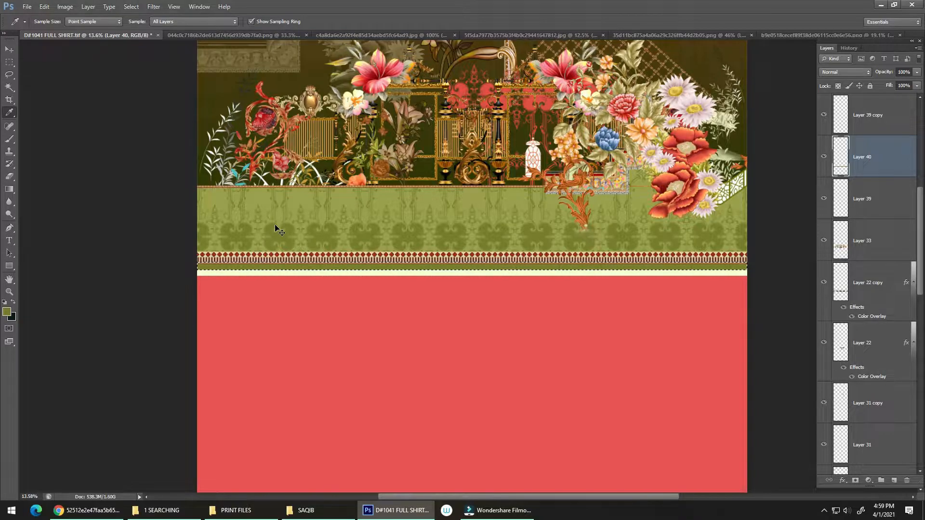
key("ctrl+d")
left_click_drag(485, 261, 530, 201)
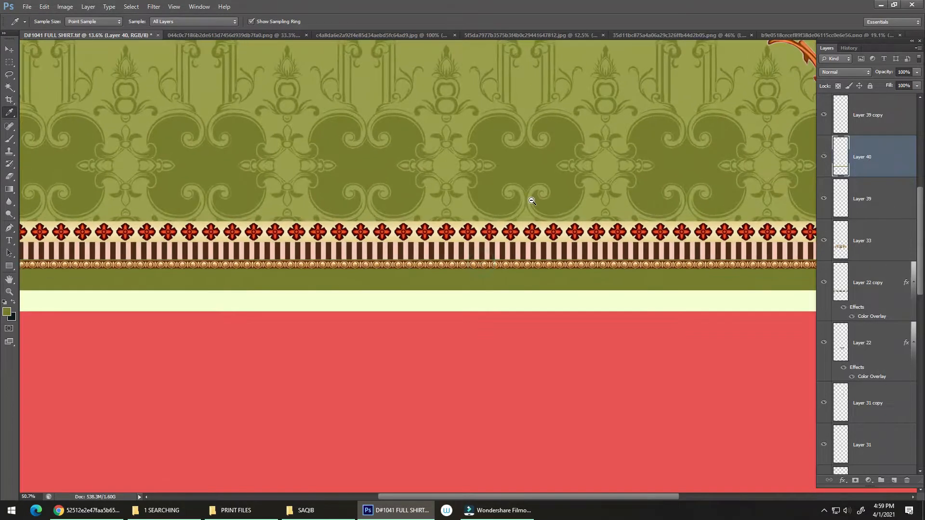
Step: Save the shirt design and view the whole canvas, focusing on the decorated front panel
key("ctrl+s")
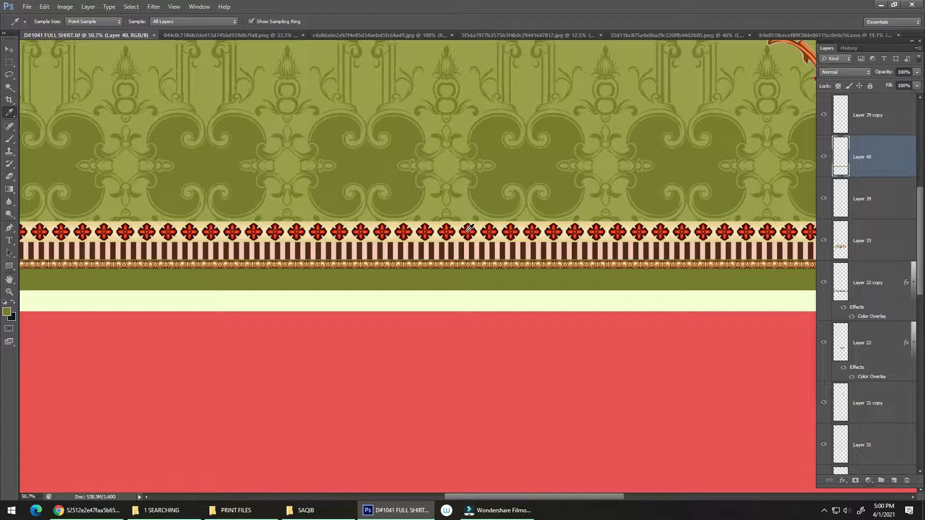
key("ctrl+0")
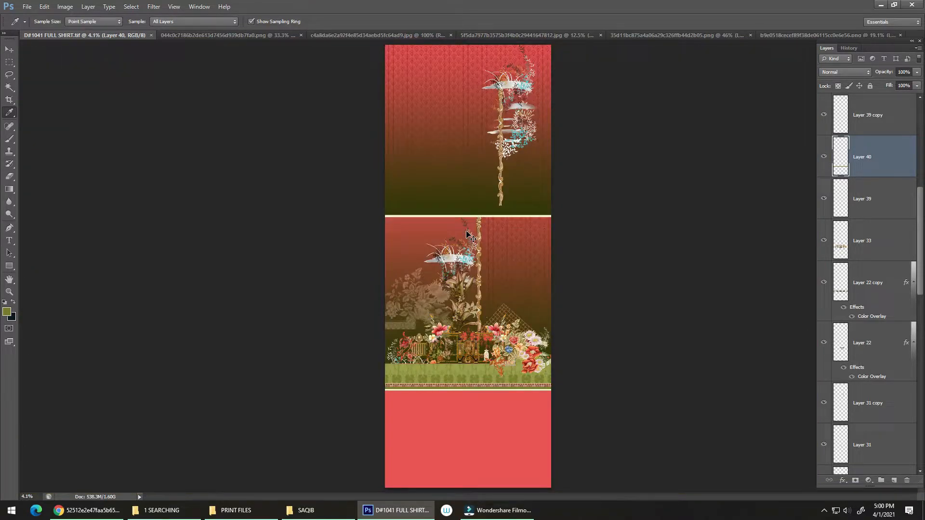
left_click_drag(454, 321, 458, 342)
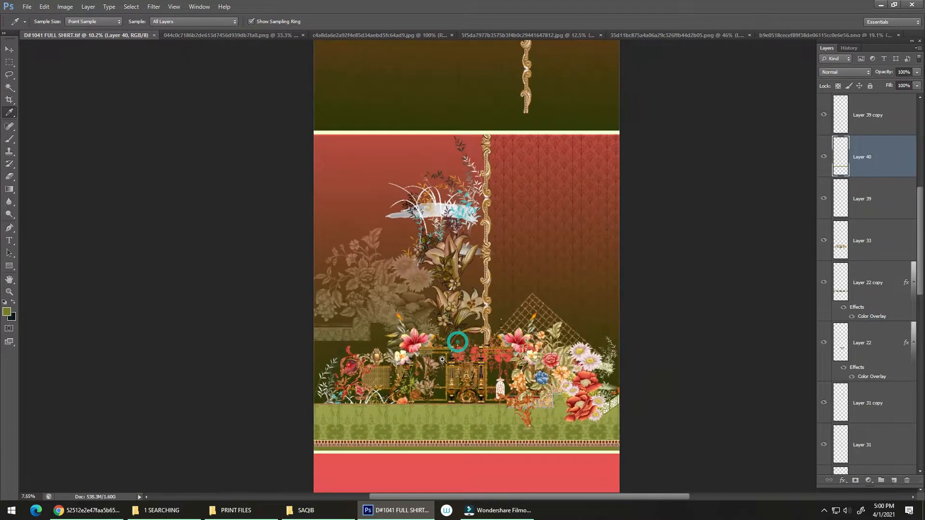
Step: Try darker olive shades and black as the colour overlay of the damask motif in the hem band
left_click_drag(452, 438, 469, 361)
key("v")
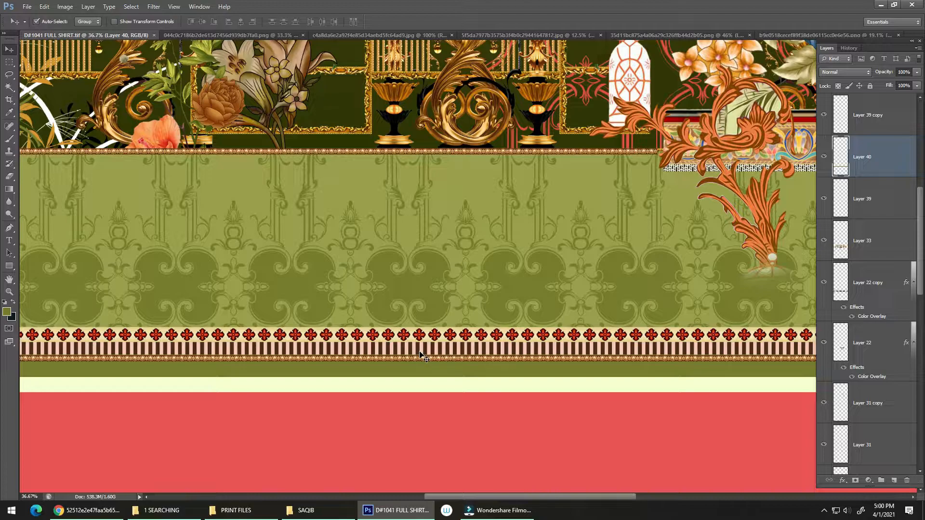
left_click(514, 295)
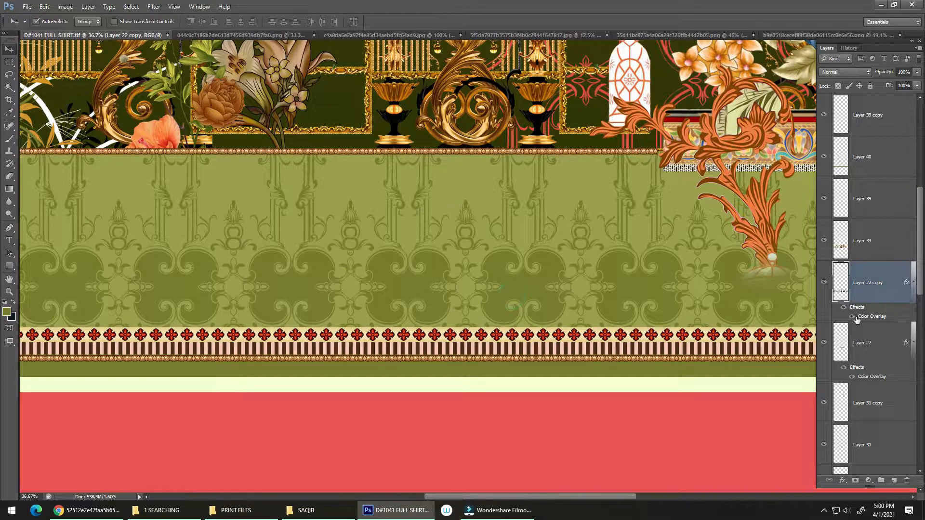
double_click(872, 317)
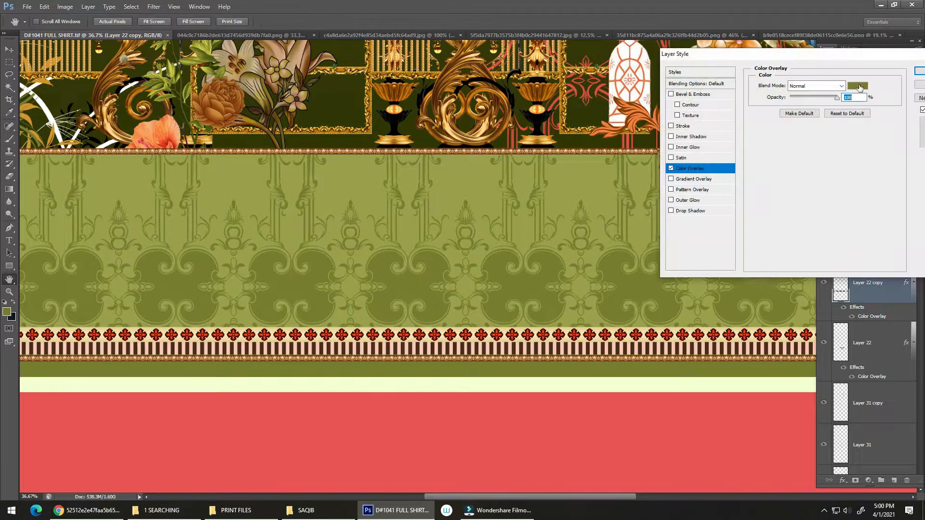
left_click(858, 85)
left_click(798, 255)
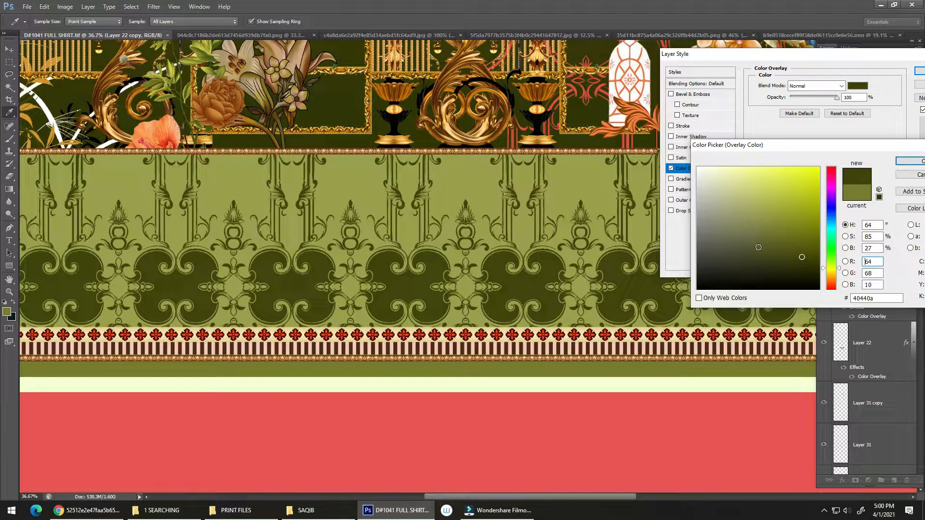
left_click_drag(789, 271, 794, 286)
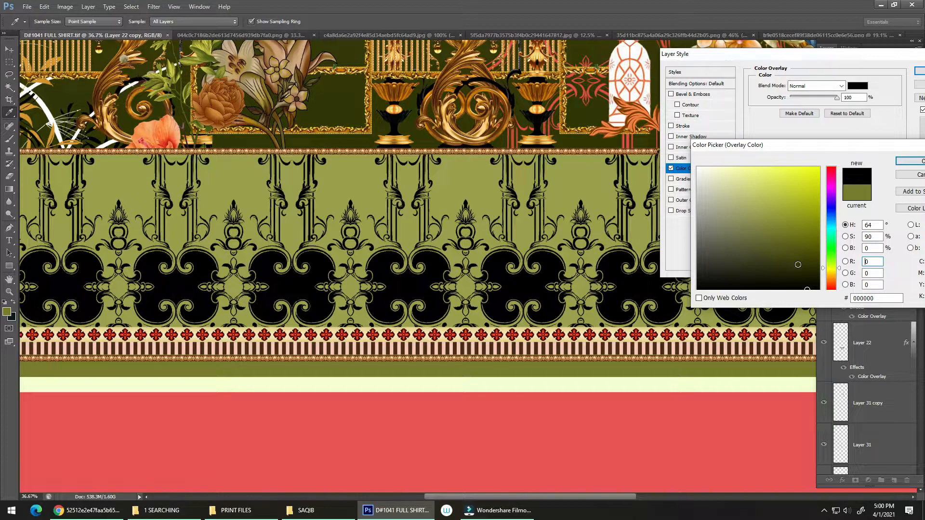
left_click(805, 261)
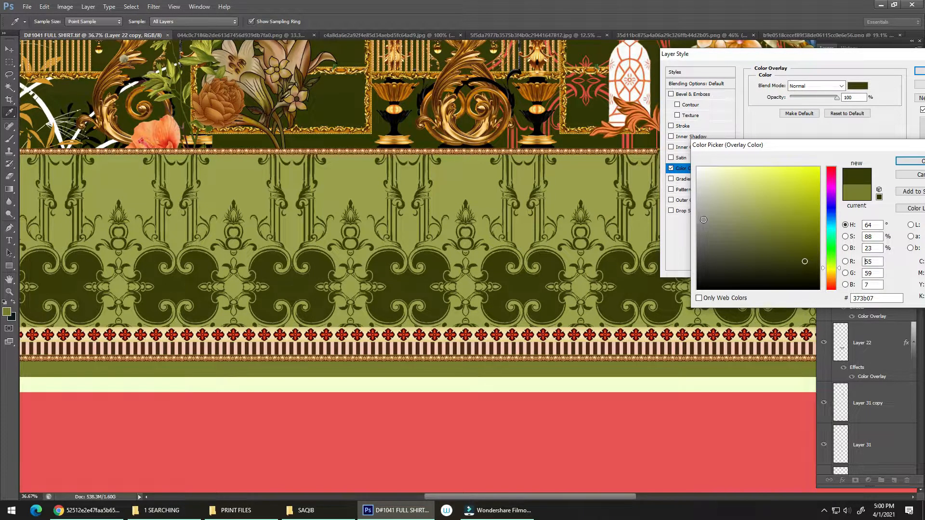
key("Escape")
key("Escape")
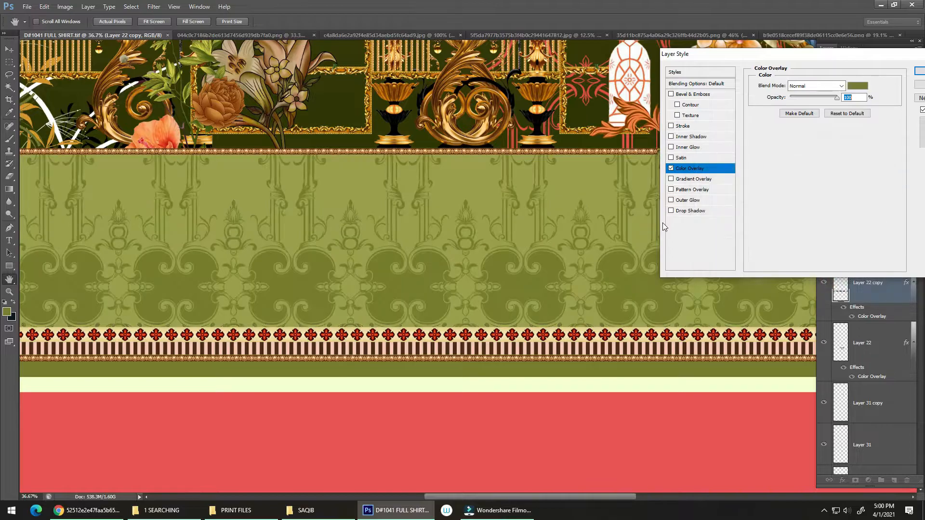
Step: Load the hem's damask motif as a selection, stroke it on a new layer with a 4 px centred black line, and deselect
left_click_drag(841, 283, 835, 293)
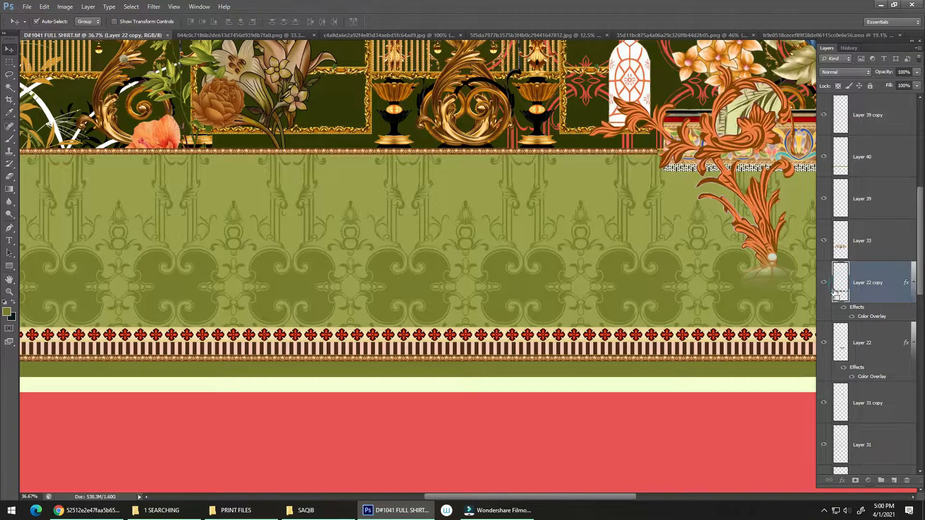
left_click(841, 288, "ctrl")
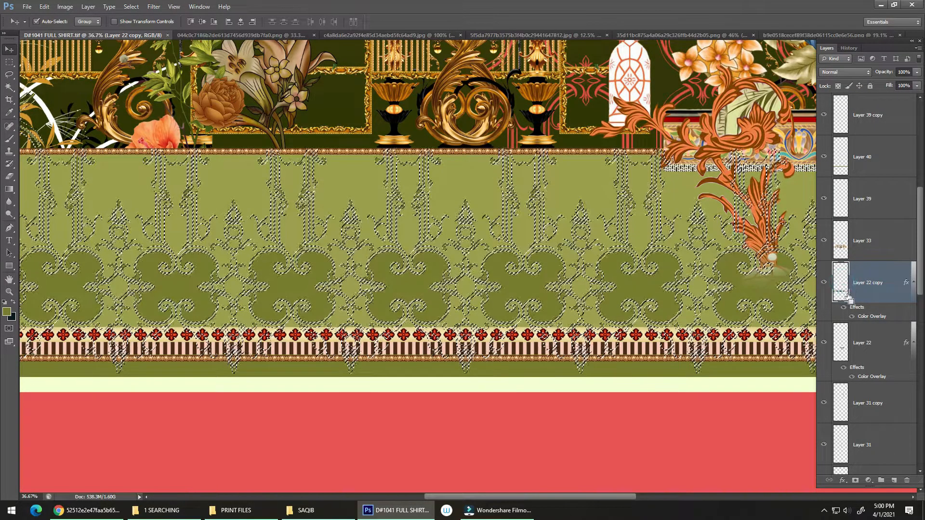
left_click(894, 482)
key("alt+e")
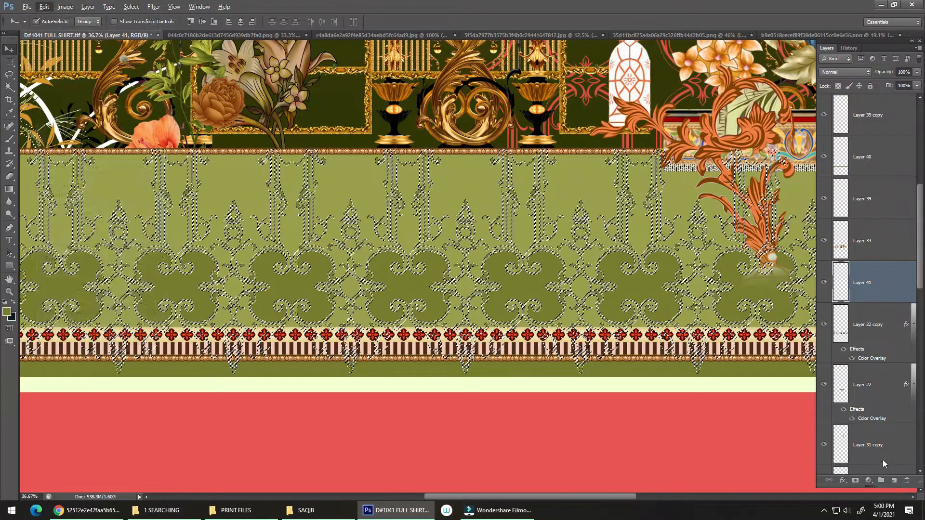
key("s")
left_click(433, 168)
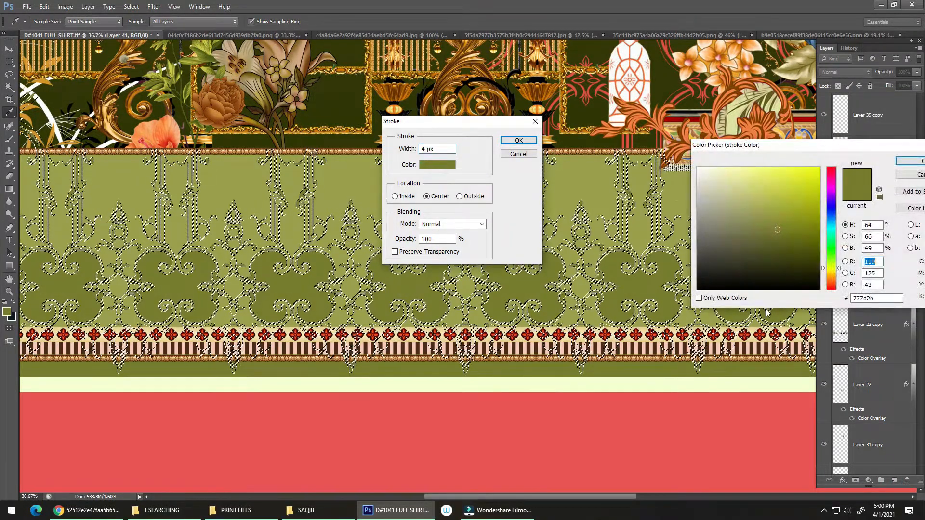
left_click(796, 287)
key("Return")
key("Return")
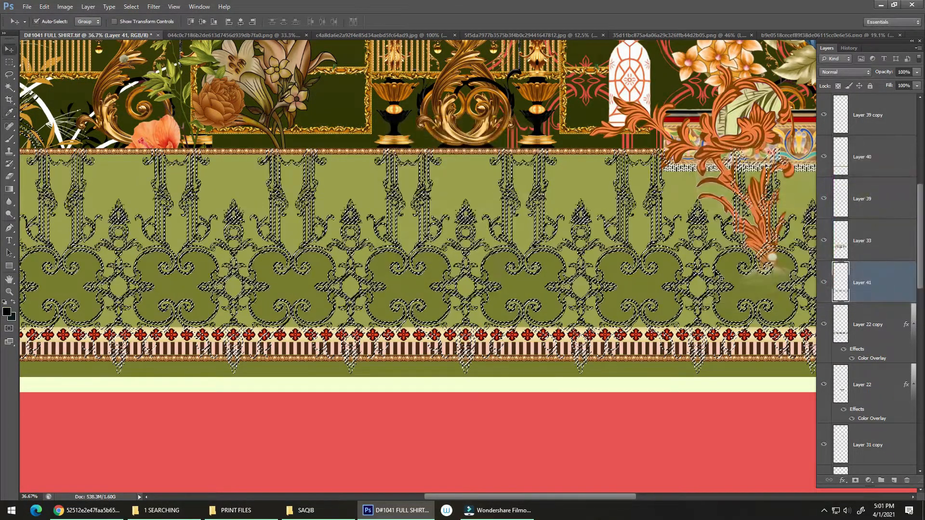
key("ctrl+d")
Step: Try moving the filled damask motif straight up from the hem, and undo the move
left_click_drag(345, 292, 346, 288)
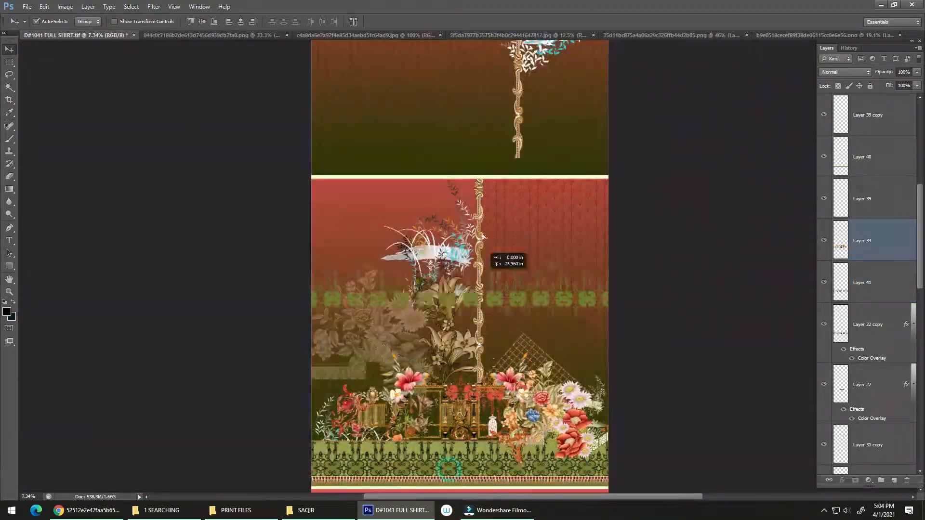
left_click_drag(477, 265, 480, 172)
key("ctrl+z")
Step: Select the damask motif, its outline, the beaded border and the olive edge, try moving them up together, and undo the moves
left_click_drag(466, 458, 450, 398)
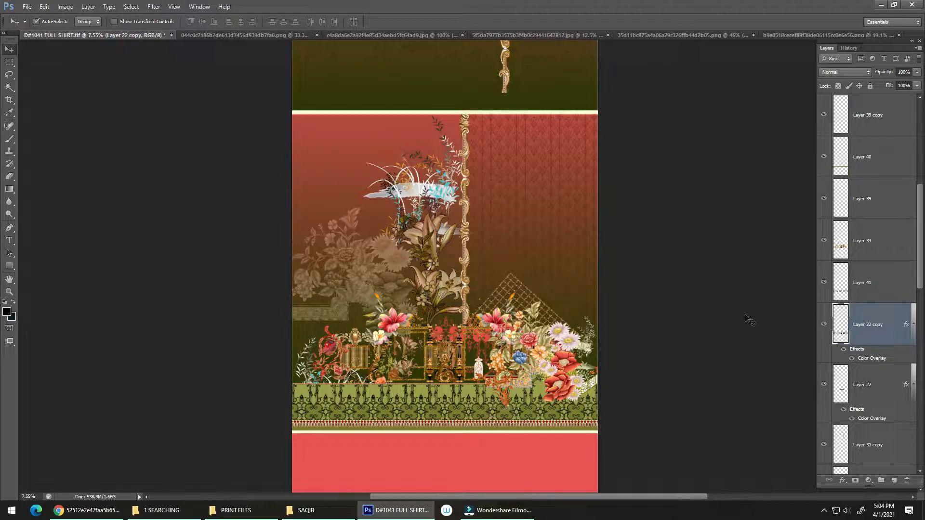
scroll(369, 429, "up", 10)
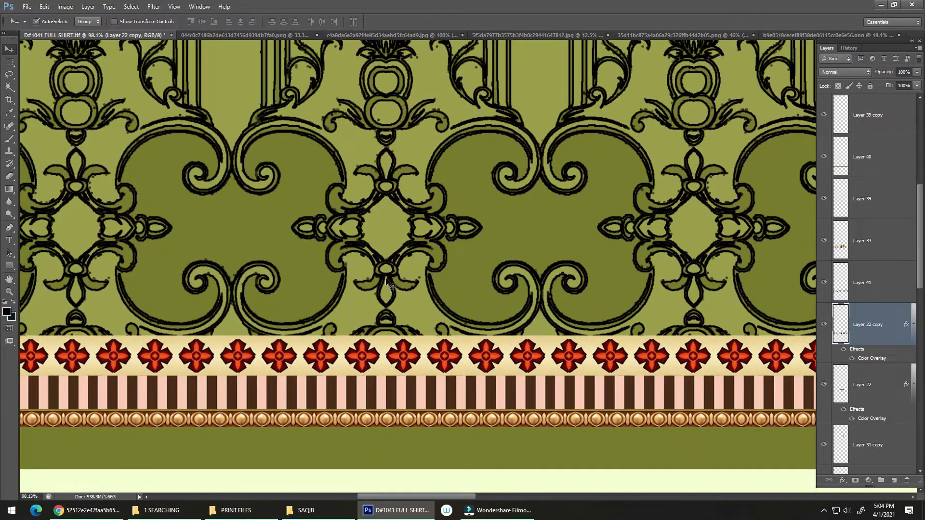
left_click(388, 281)
left_click(465, 280, "shift")
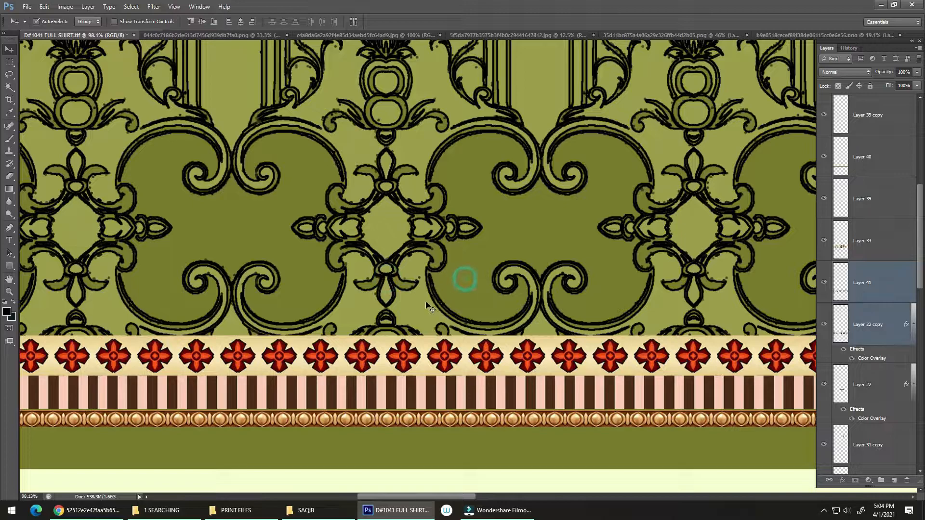
left_click(422, 306)
left_click(424, 310)
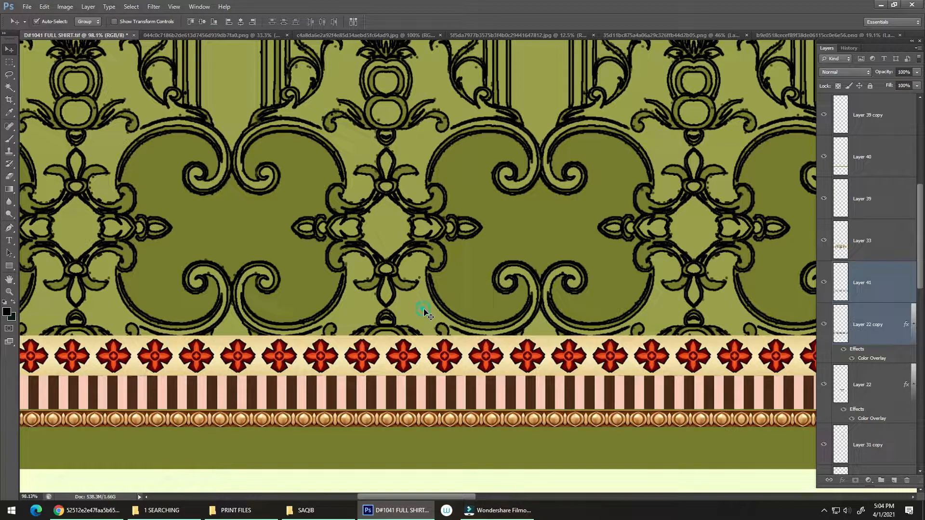
left_click(405, 367, "shift")
left_click(396, 426, "shift")
left_click(396, 436, "shift")
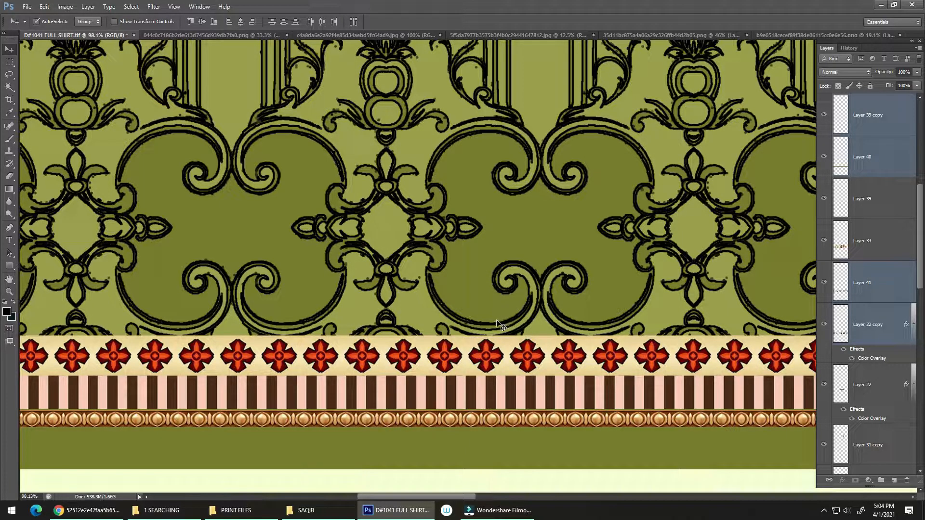
left_click_drag(510, 316, 472, 325)
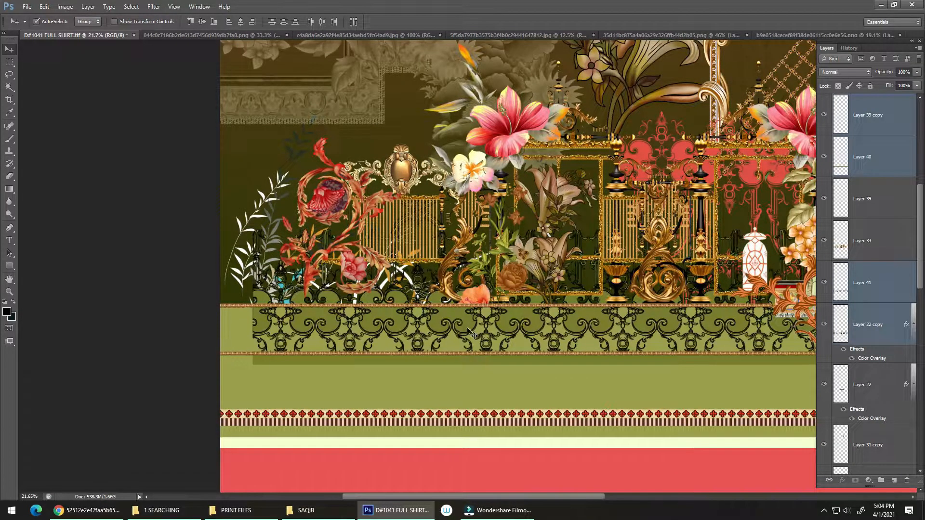
key("ctrl+z")
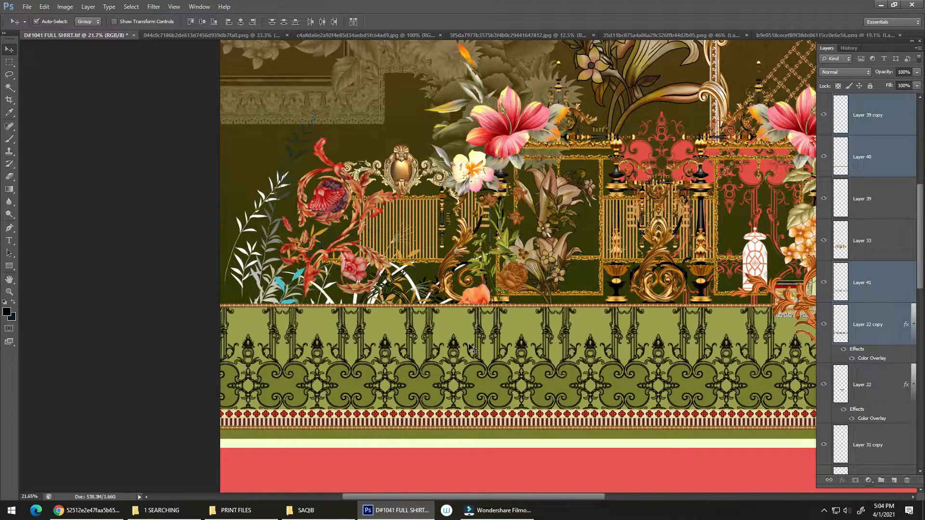
left_click_drag(444, 423, 475, 350)
key("ctrl+z")
Step: Copy the olive edge, beaded and flower borders, damask motif and black outline together onto the hem of the upper panel
left_click(443, 441)
left_click(441, 430)
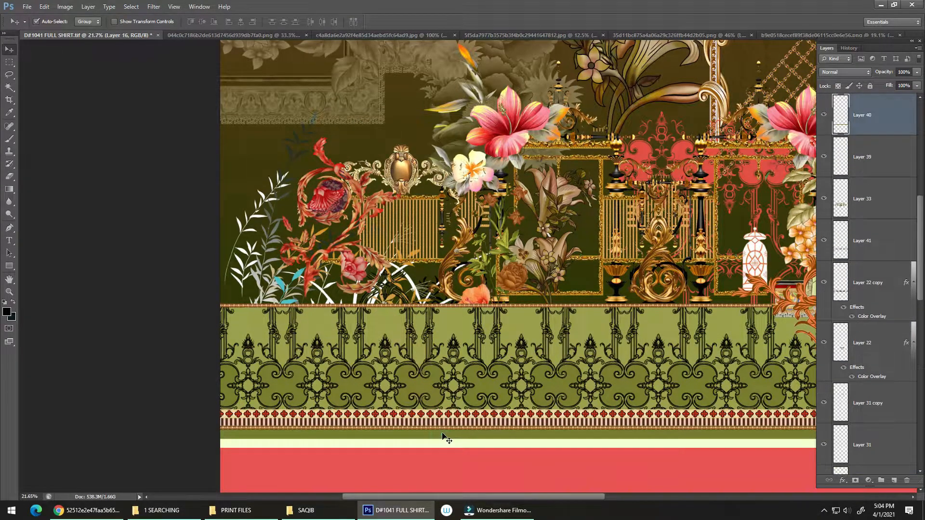
left_click(442, 428, "shift")
left_click(444, 409, "shift")
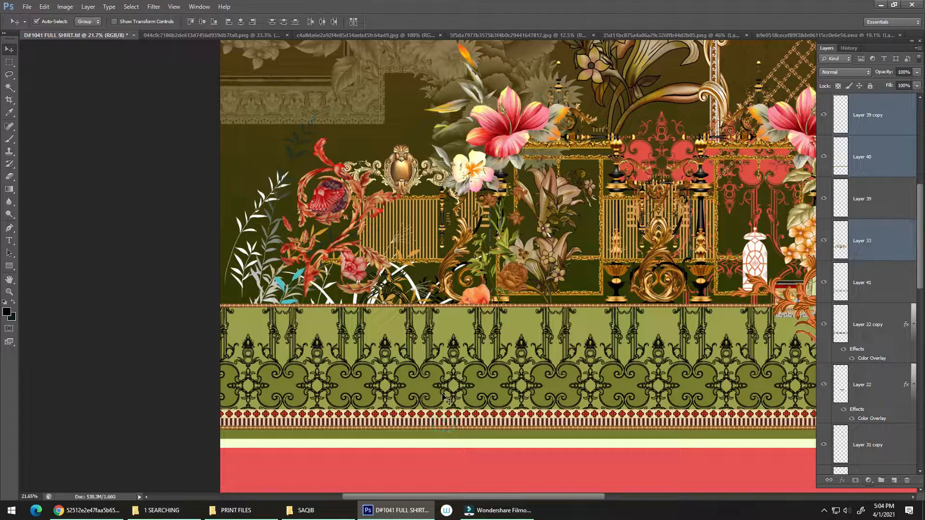
left_click(443, 396, "shift")
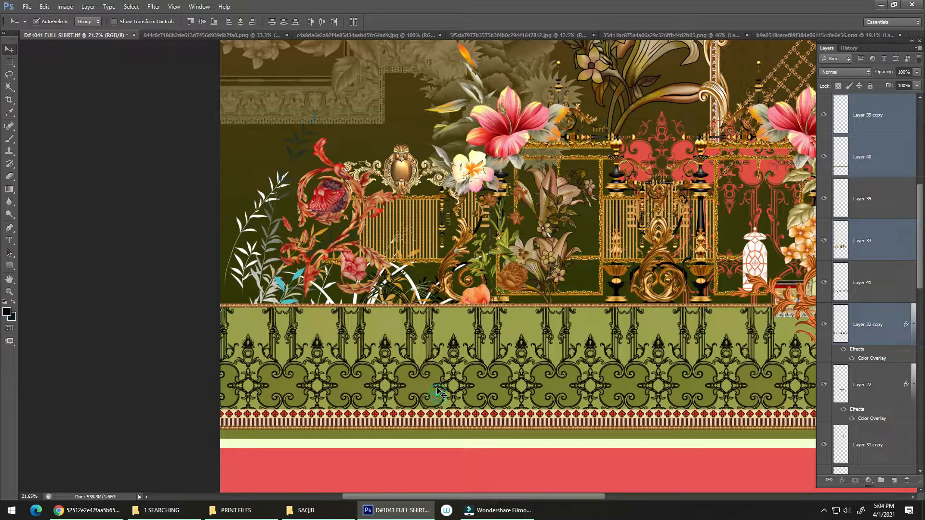
left_click(457, 349, "shift")
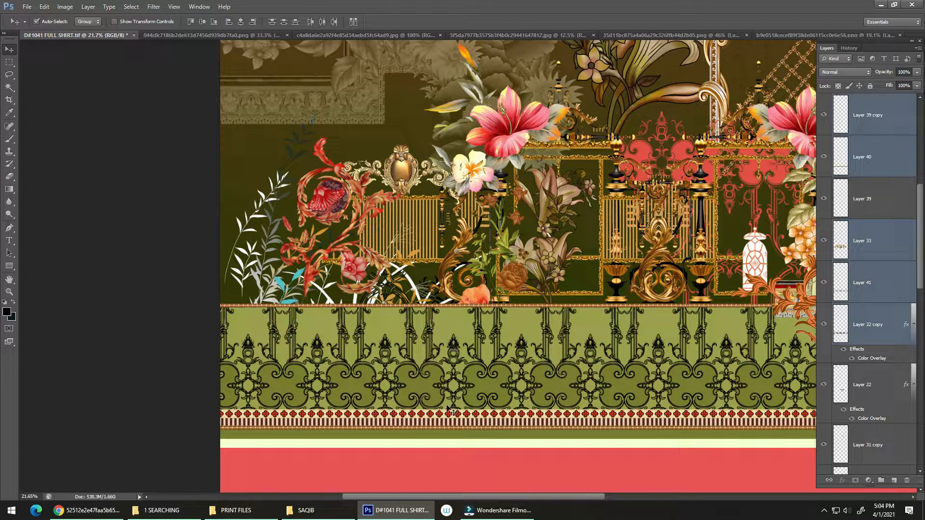
left_click_drag(445, 422, 462, 375)
key("ctrl+z")
scroll(462, 378, "down", 5)
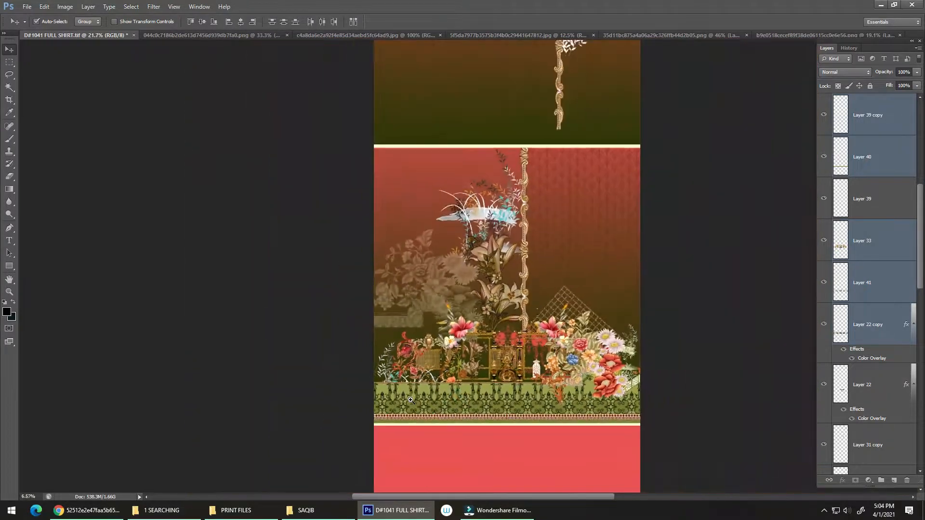
left_click_drag(440, 414, 475, 144)
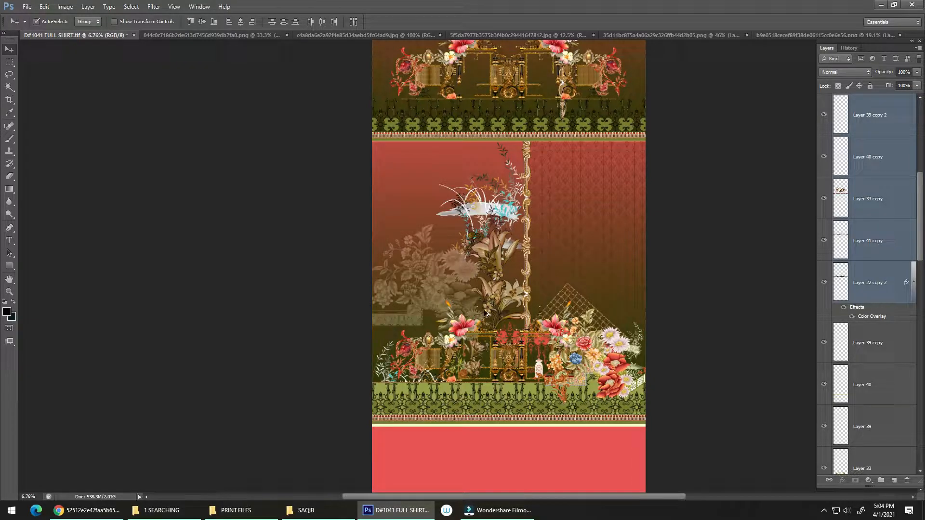
Step: Place a copy of the light green hem band behind the duplicated damask motif of the upper panel
left_click_drag(476, 308, 569, 168)
key("ctrl+z")
left_click_drag(464, 268, 502, 275)
left_click_drag(497, 284, 362, 358)
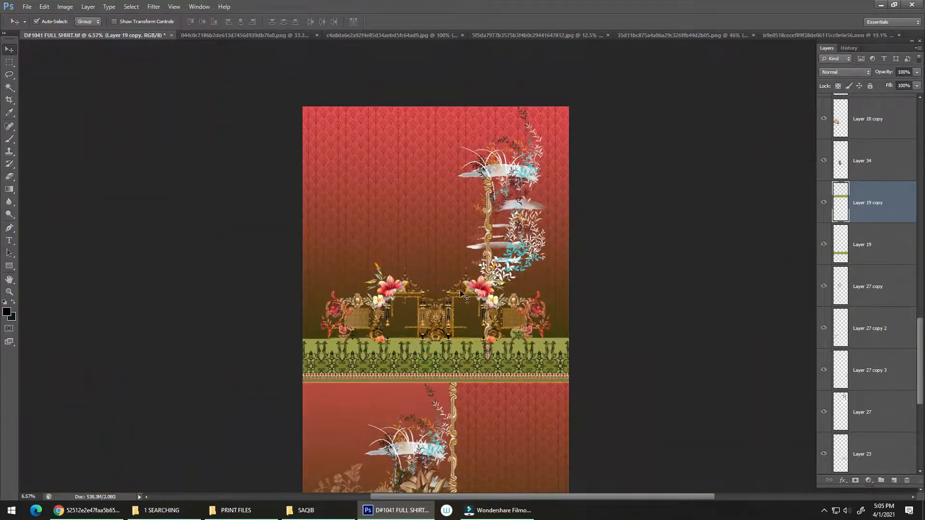
Step: Delete the duplicated gold fence and flower ornaments above the upper panel's hem, keeping the border strip
left_click_drag(462, 292, 461, 250)
key("ctrl+z")
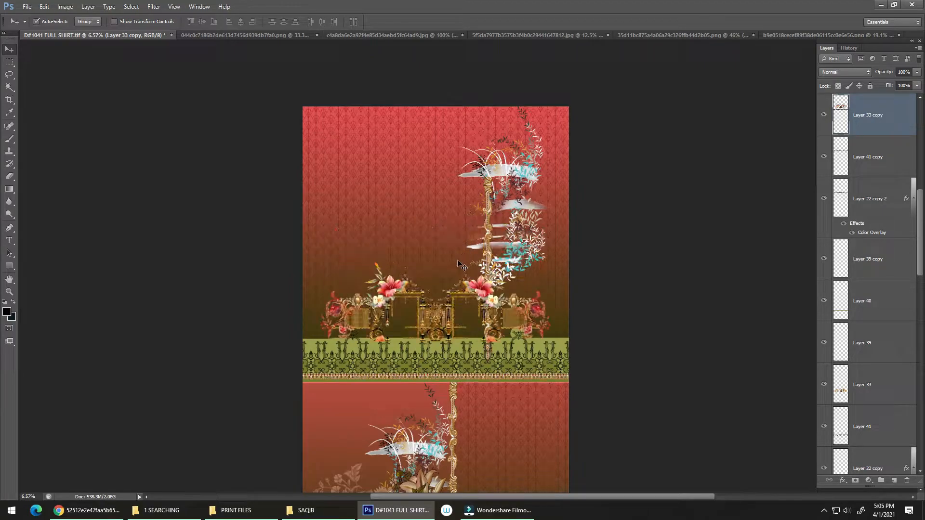
key("m")
left_click_drag(651, 178, 258, 348)
key("Delete")
key("ctrl+d")
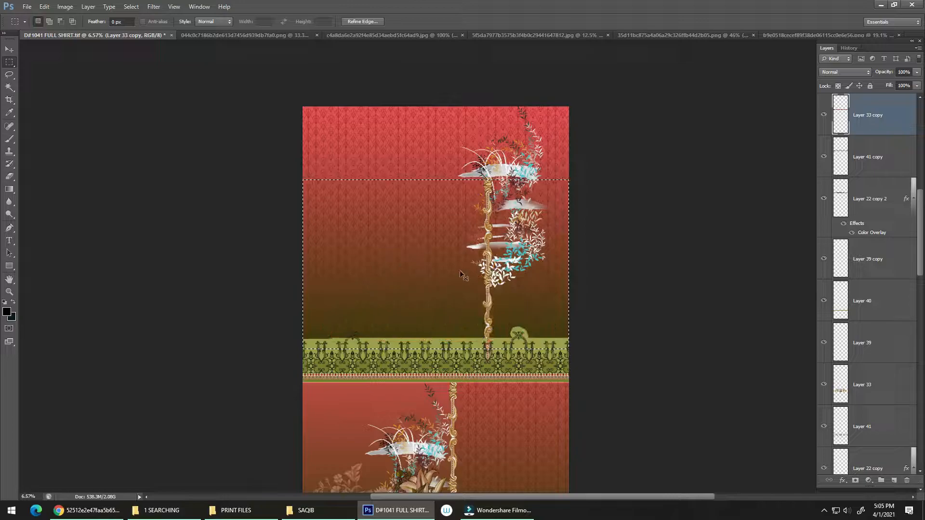
Step: Move the gold scroll column up to the upper panel's top edge and closer to the panel's centre, clear of the leaf sprays
key("v")
left_click_drag(494, 288, 451, 203)
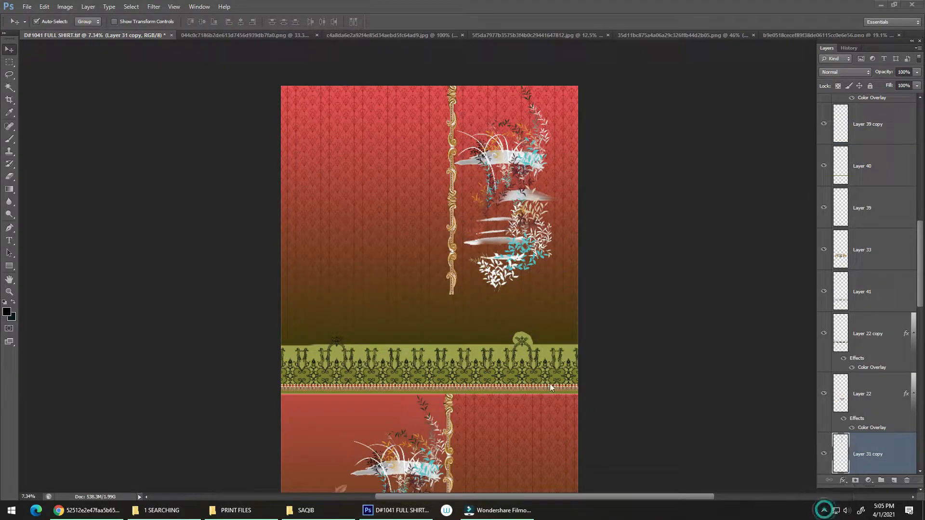
left_click_drag(427, 338, 445, 317)
key("ctrl+z")
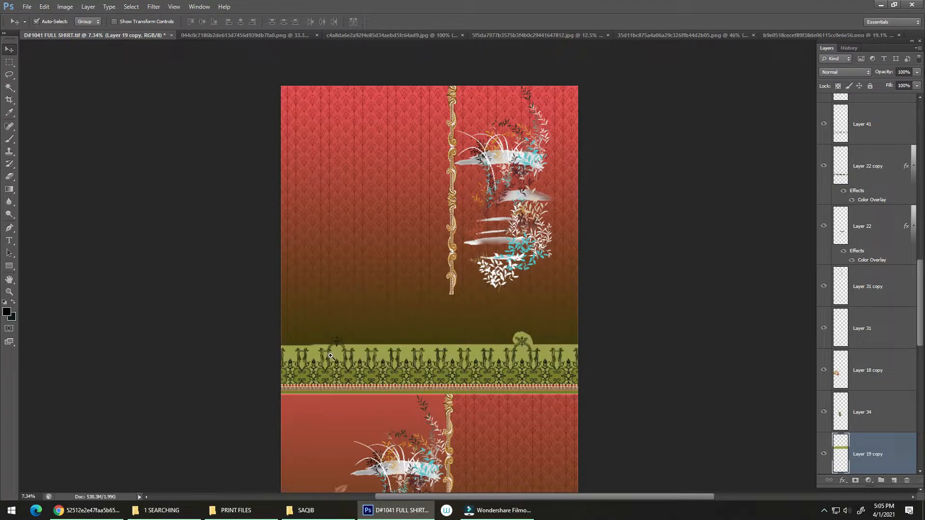
Step: Examine the upper panel's hem border closely and compare it with the whole shirt layout
left_click_drag(331, 356, 397, 273)
left_click_drag(400, 306, 264, 321)
left_click_drag(318, 324, 306, 319)
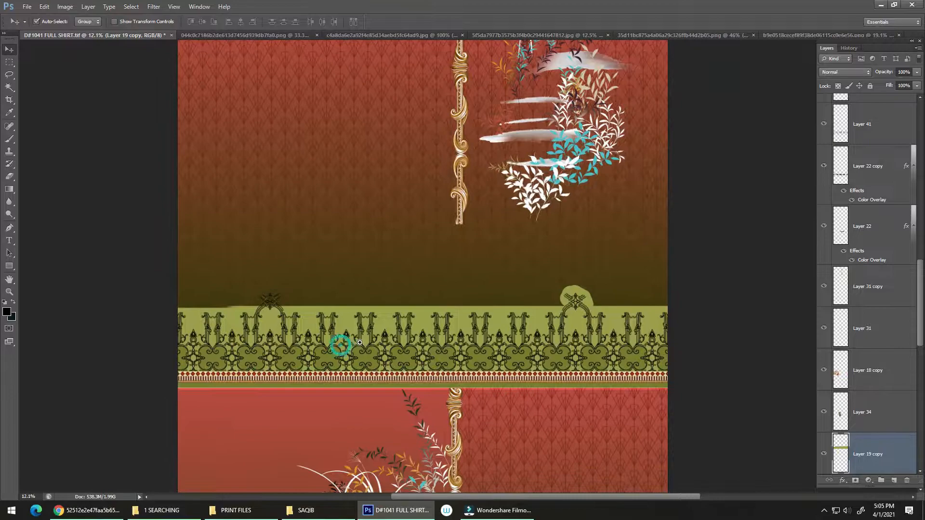
left_click_drag(361, 340, 333, 327)
left_click_drag(411, 446, 269, 385)
left_click_drag(327, 389, 363, 368)
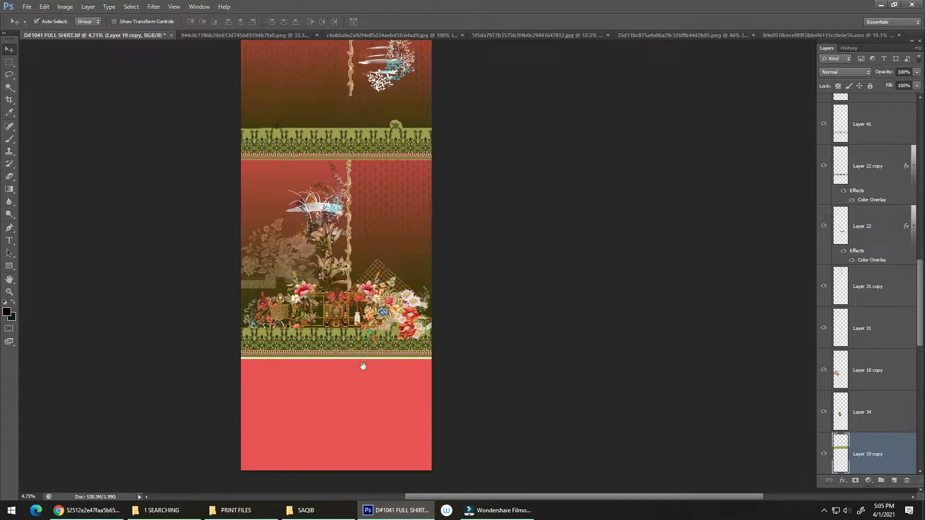
left_click_drag(338, 134, 320, 310)
Step: Rotate the gold scroll column 90° into a horizontal strip, scale it to about 63%, and move it to the upper panel's hem
left_click_drag(328, 241, 330, 247)
left_click(347, 314)
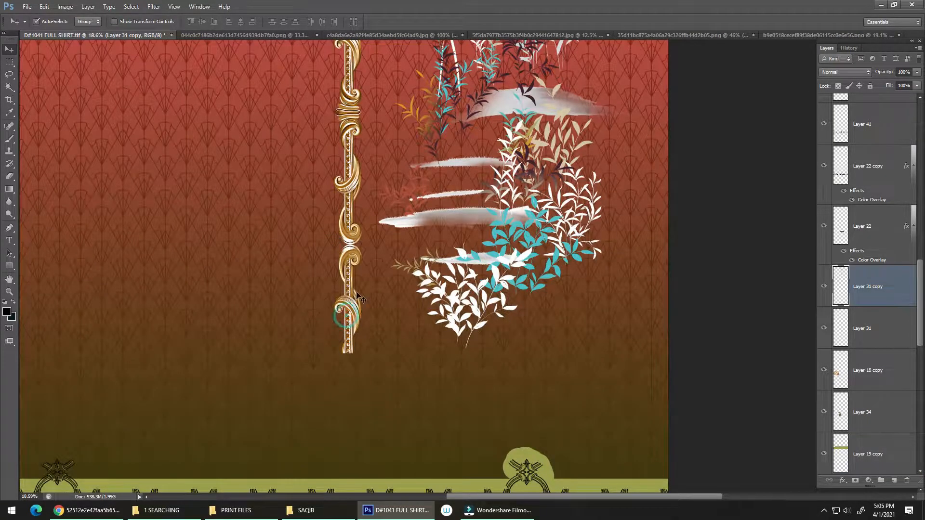
key("ctrl+t")
right_click(355, 302)
left_click(408, 421)
scroll(406, 361, "down", 5)
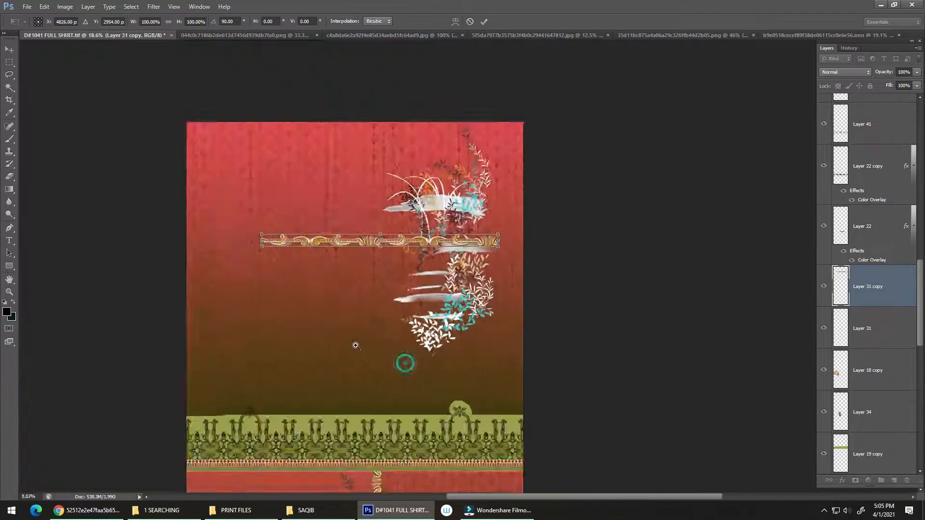
left_click_drag(386, 241, 319, 407)
left_click_drag(397, 399, 247, 423)
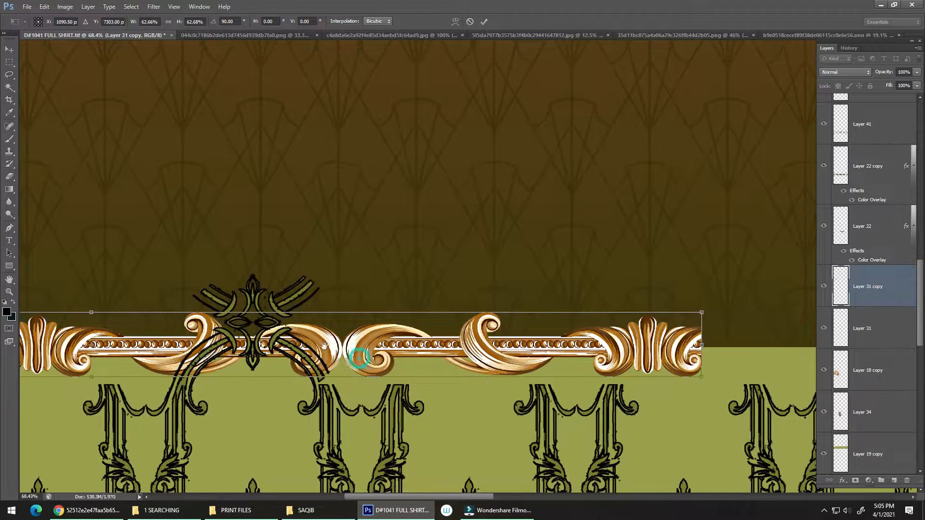
Step: Align the gold strip with the hem's top edge and the panel's left edge, and raise its layer directly above Layer 20
left_click_drag(329, 347, 402, 339)
scroll(409, 336, "down", 5)
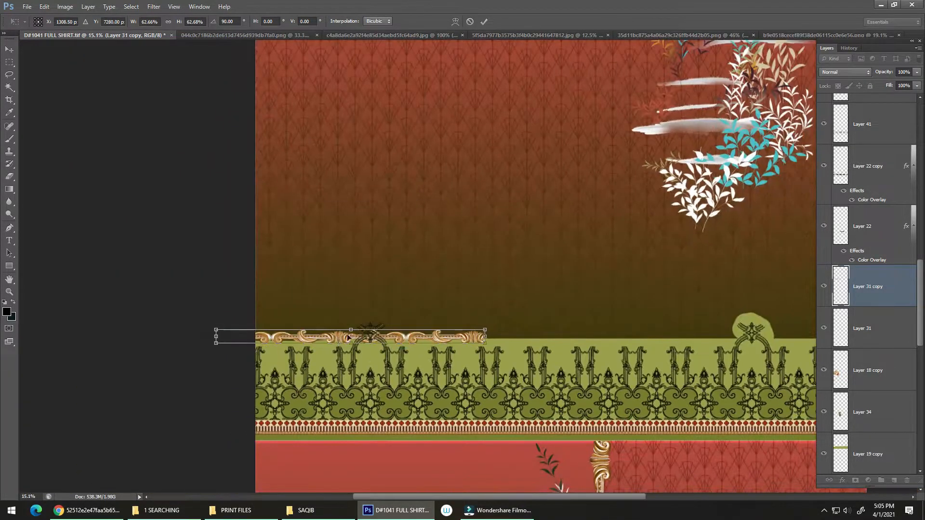
left_click_drag(340, 341, 380, 341)
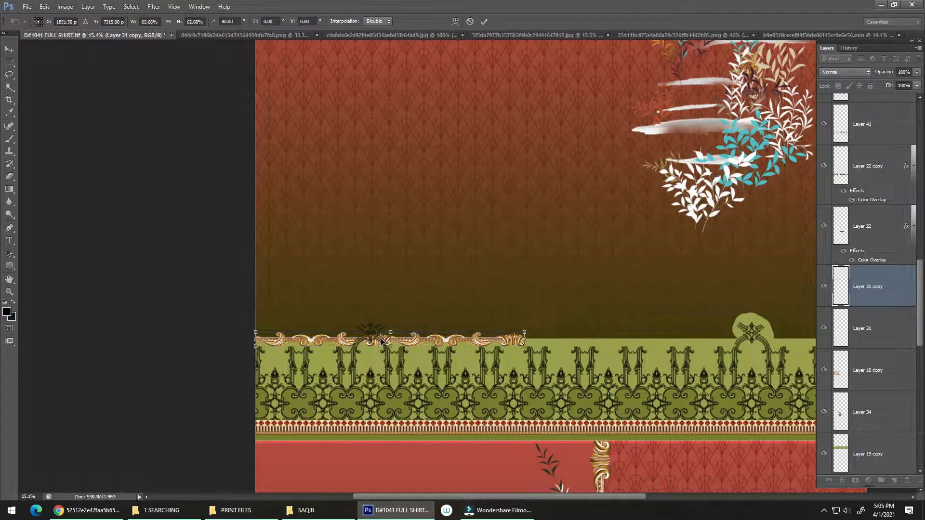
key("Return")
left_click_drag(897, 229, 892, 55)
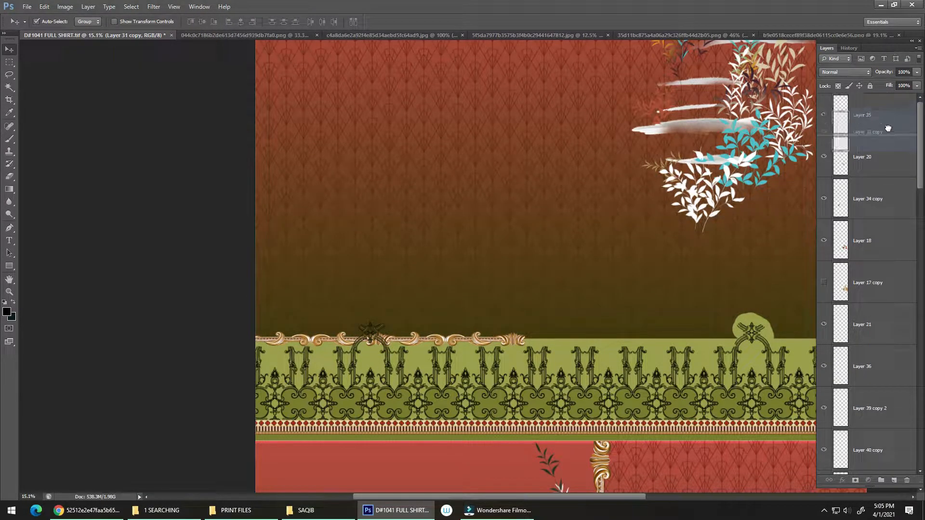
left_click_drag(888, 128, 888, 129)
Step: Delete the outline and green fill of the left damask finial that protrudes above the gold strip
left_click_drag(492, 352, 288, 402)
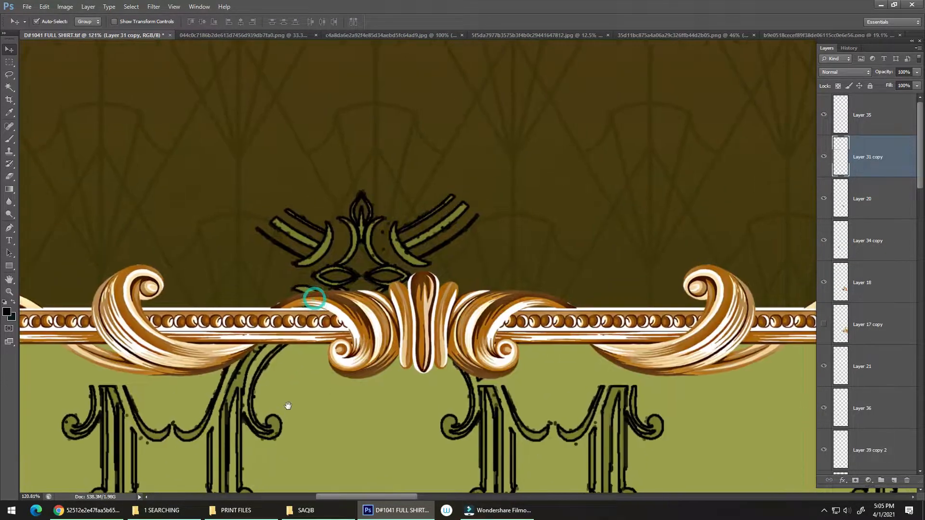
left_click(404, 249)
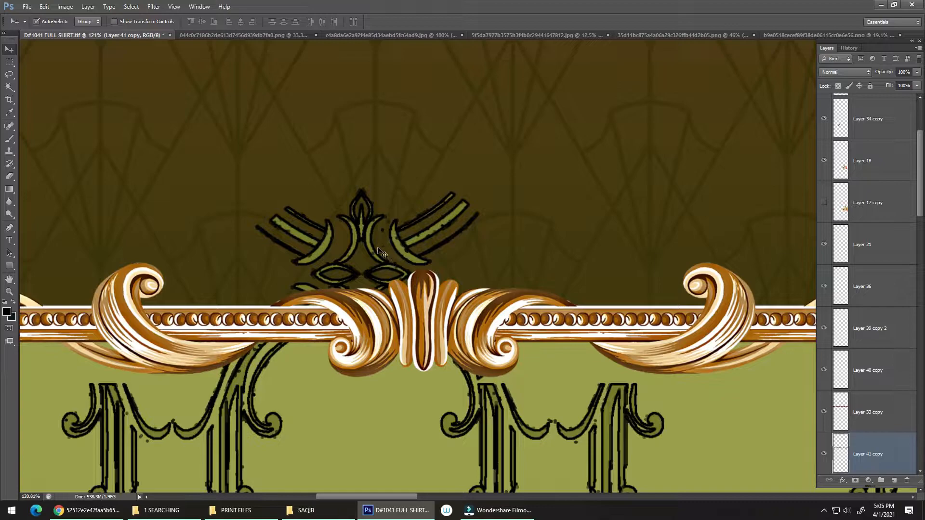
key("m")
left_click_drag(210, 165, 513, 309)
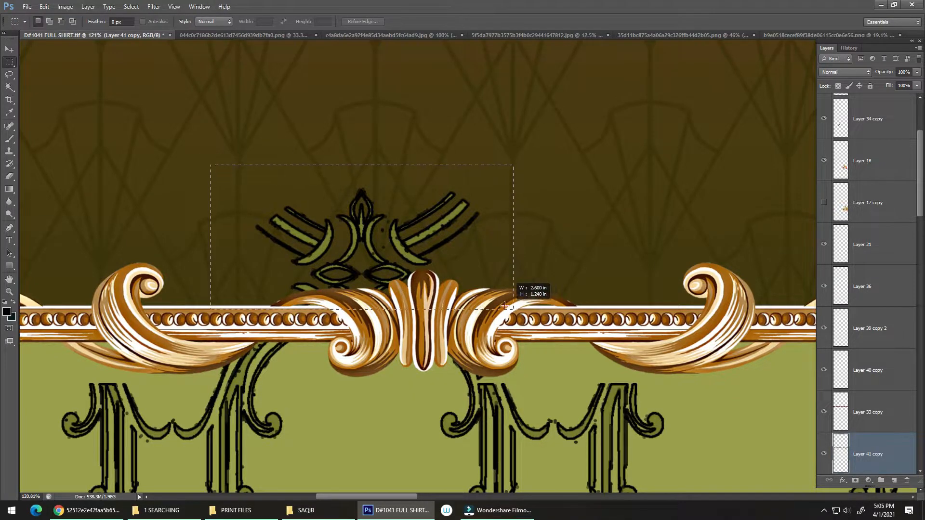
key("Delete")
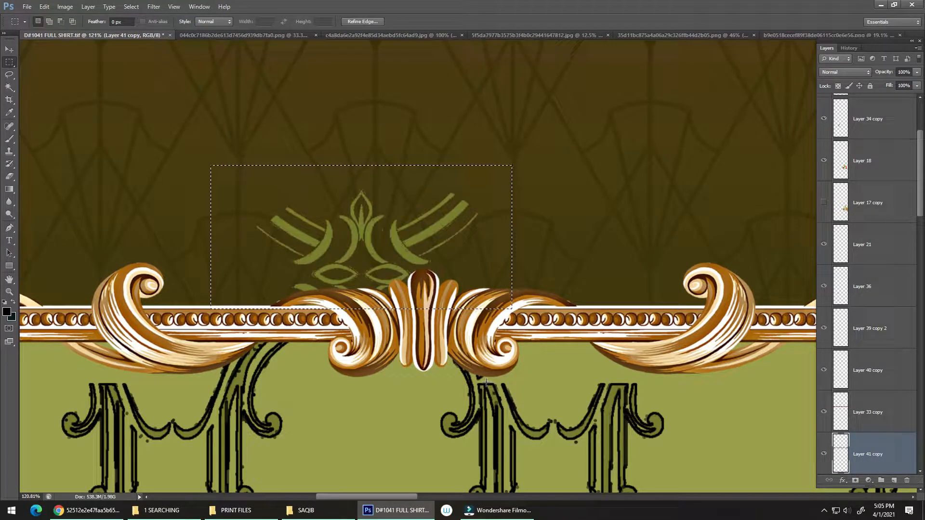
key("v")
left_click(489, 394)
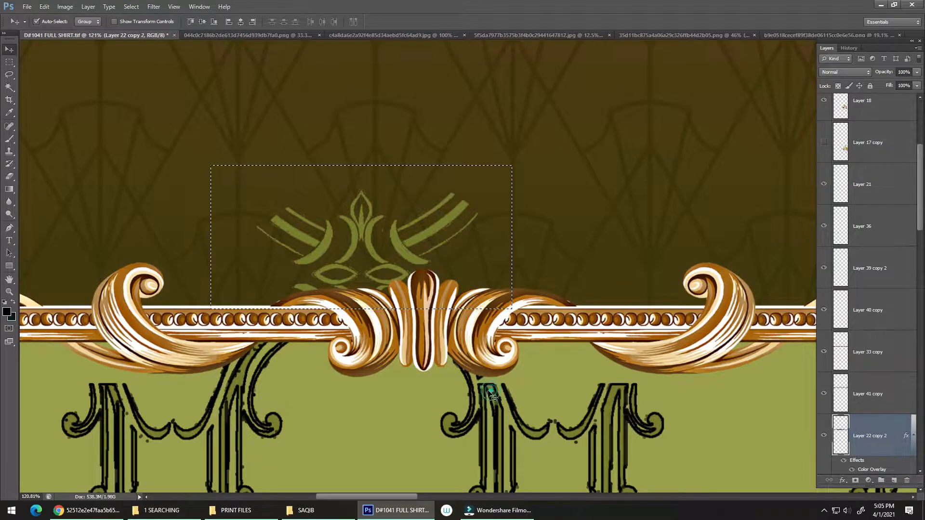
key("Delete")
Step: Lower the gold strip slightly onto the green hem band and place a copy at its right end to continue the trim
scroll(470, 359, "down", 10)
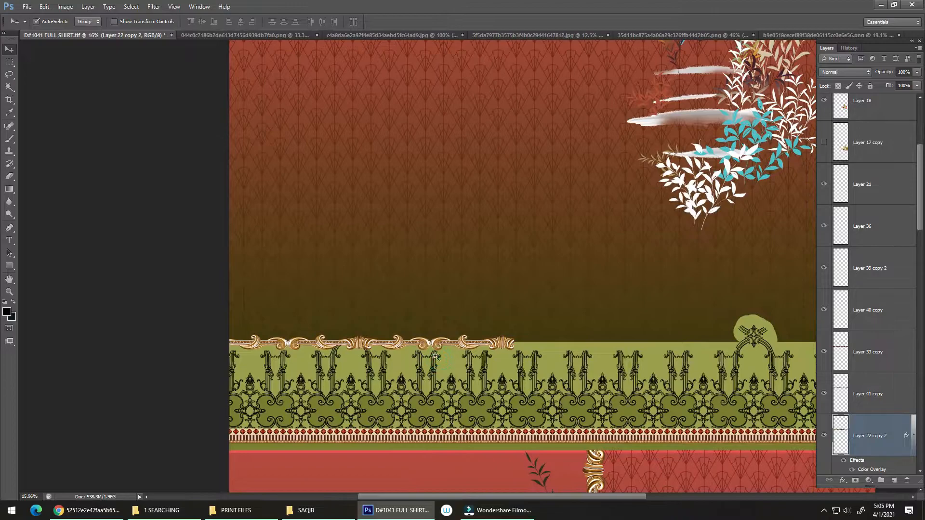
scroll(439, 355, "up", 5)
left_click_drag(406, 326, 406, 345)
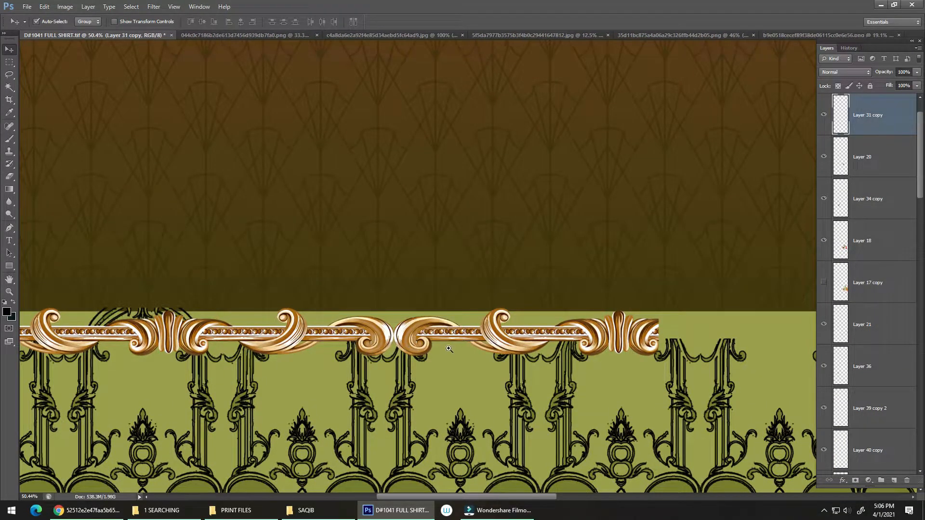
scroll(200, 308, "down", 4)
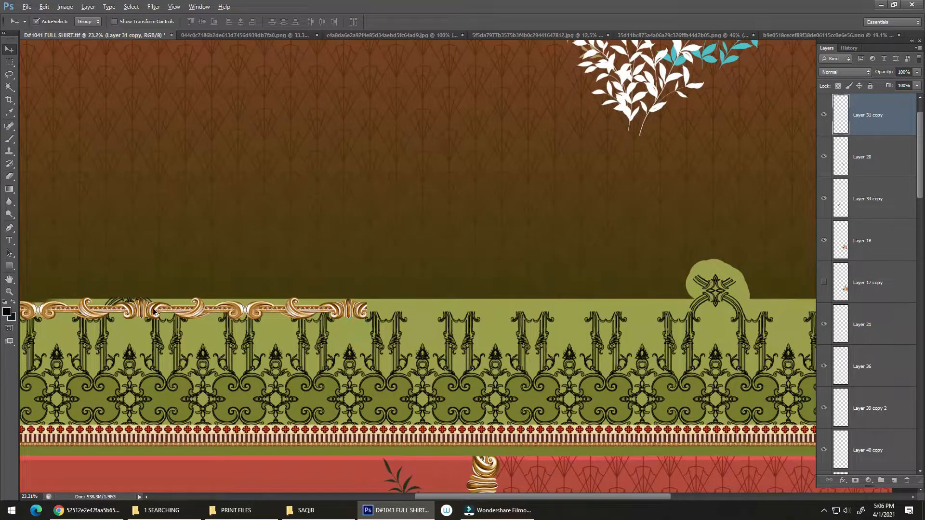
left_click_drag(154, 312, 562, 318)
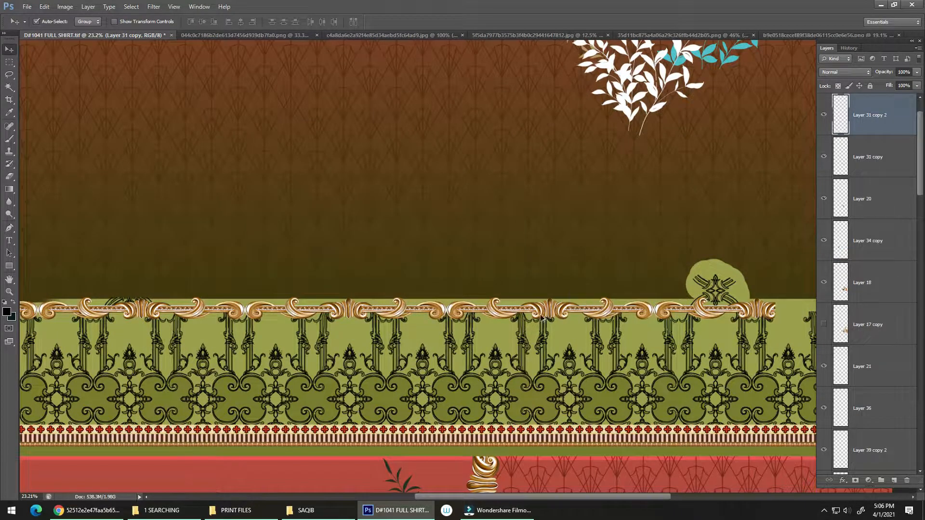
scroll(357, 316, "up", 10)
left_click_drag(421, 268, 477, 270)
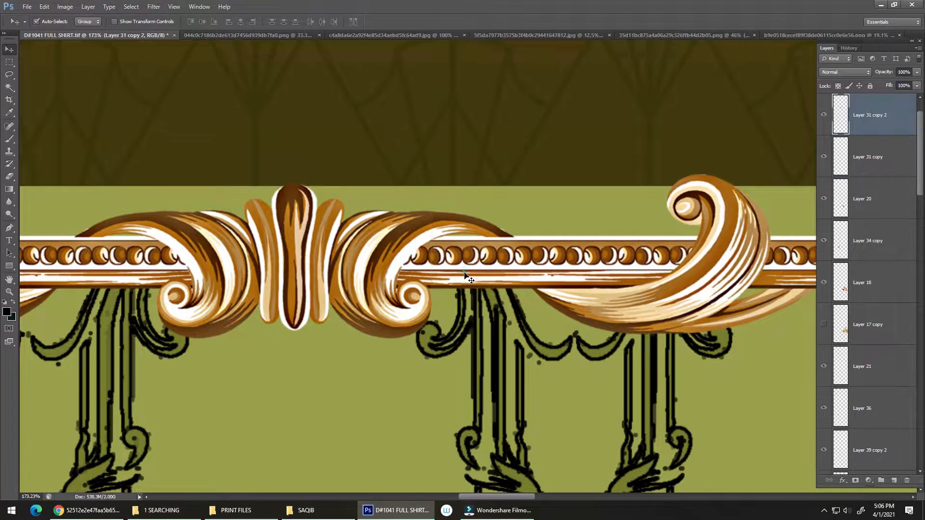
Step: Show the guides and delete the part of the copied gold strip that extends past the panel's vertical centre guide
scroll(466, 275, "down", 12)
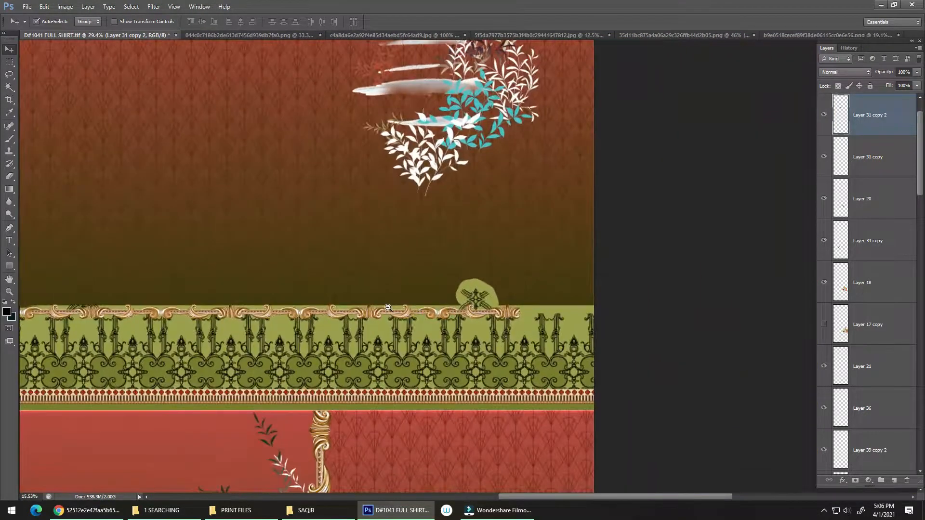
key("ctrl+semicolon")
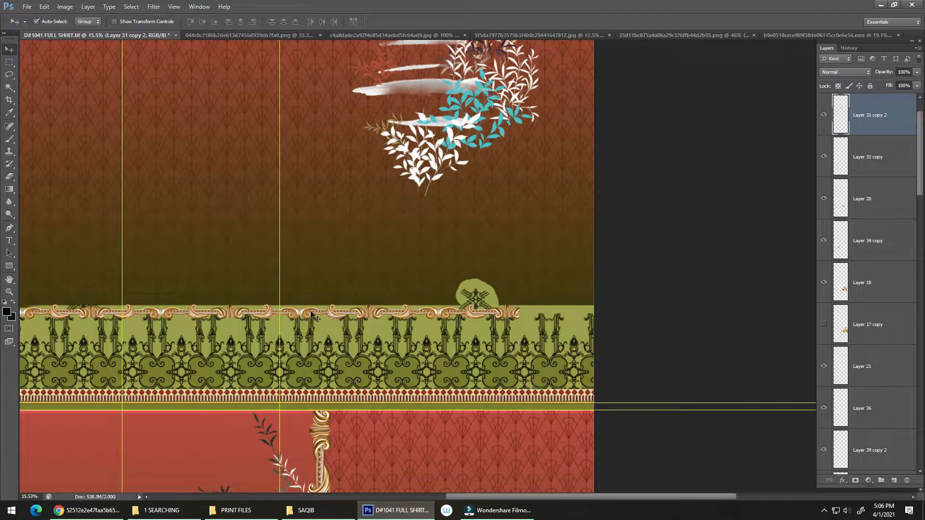
scroll(273, 323, "up", 5)
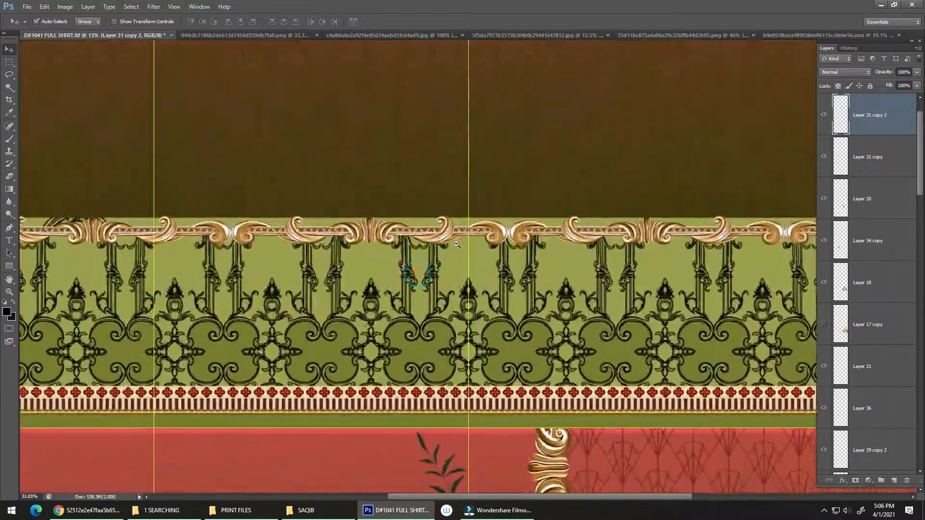
left_click_drag(456, 244, 347, 275)
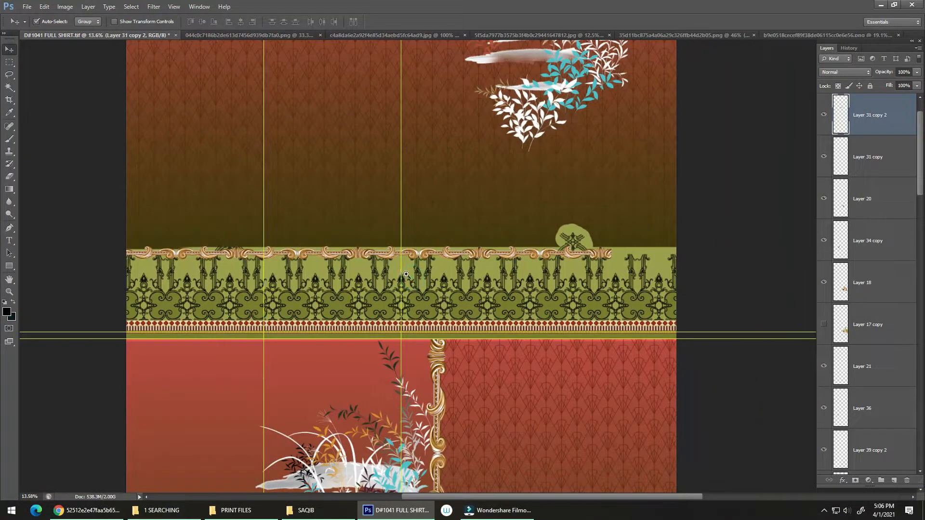
key("m")
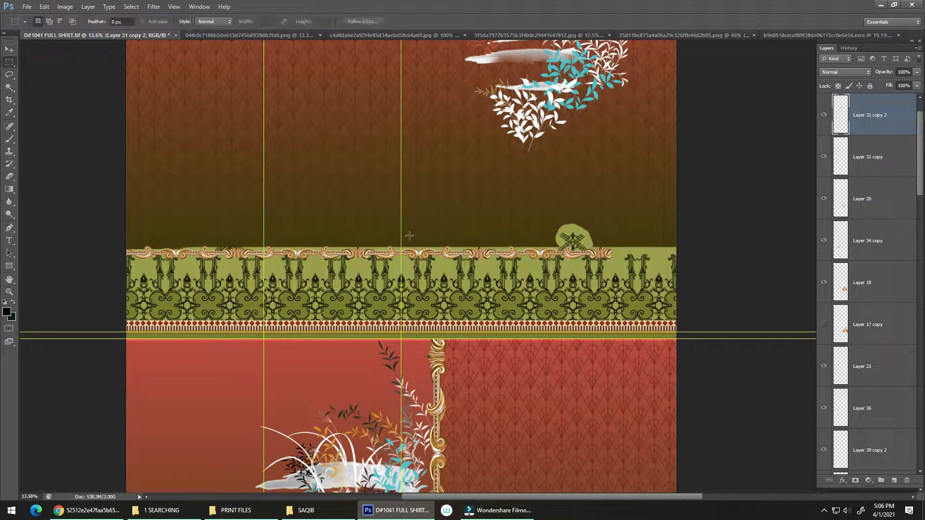
left_click_drag(400, 232, 693, 312)
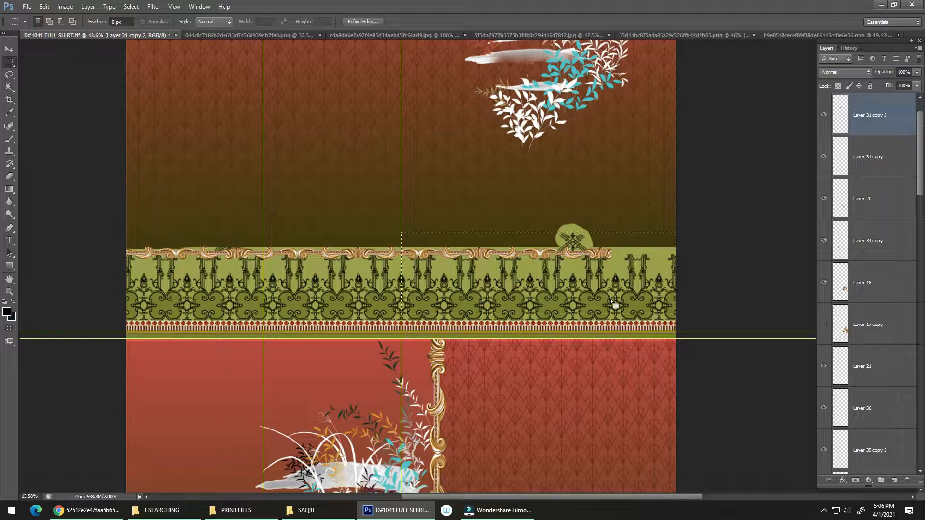
key("Delete")
Step: Merge the two gold strip pieces, mirror a copy horizontally across the panel's centre to complete the trim, and hide the guides
key("alt+e")
key("a")
key("h")
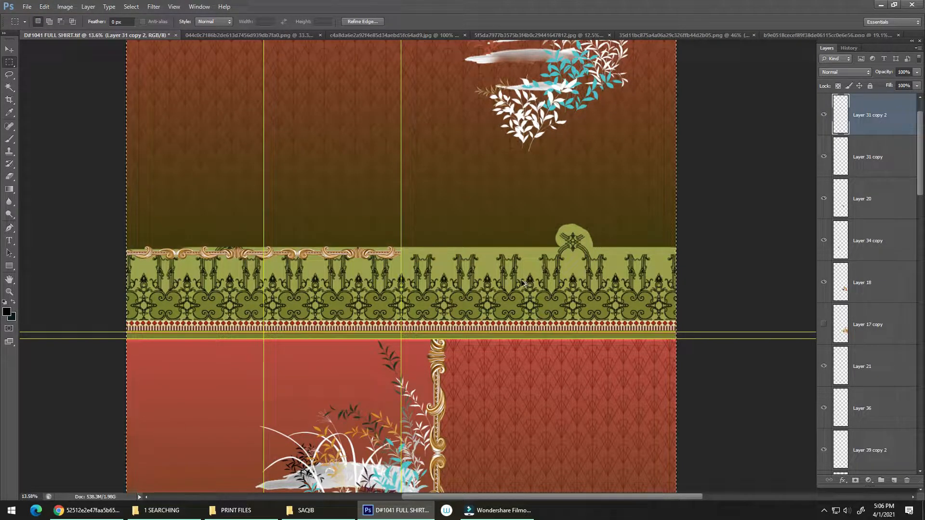
key("v")
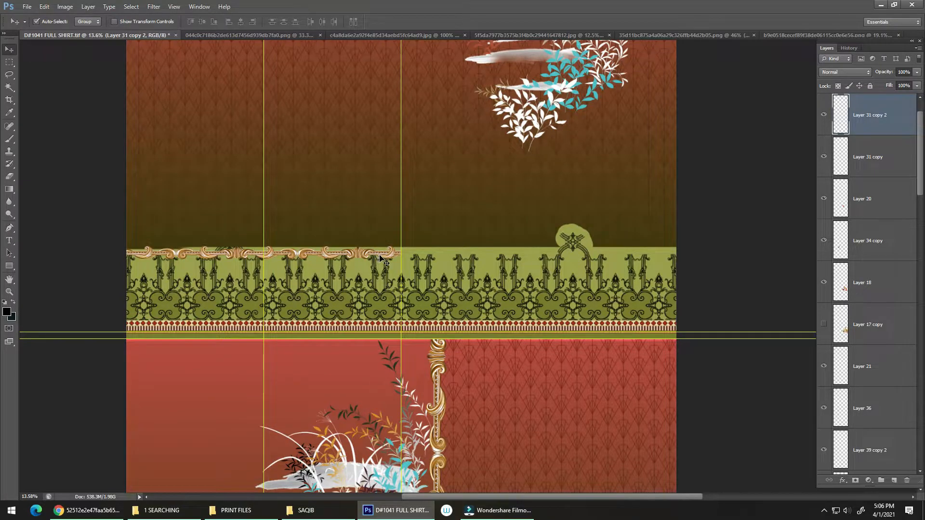
key("ctrl+e")
key("alt+e")
key("a")
key("h")
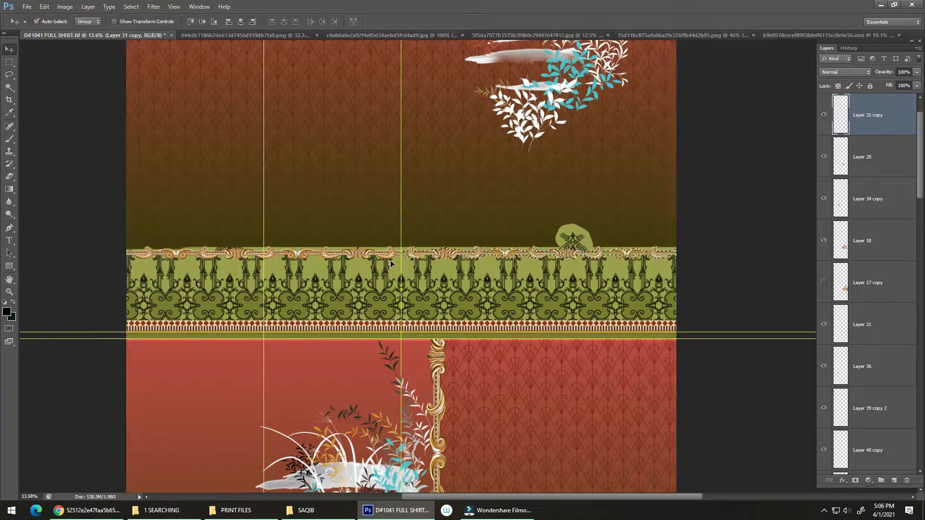
key("ctrl+d")
key("ctrl+semicolon")
Step: Delete the part of the light green hem band above the gold trim, including its rounded bump
left_click_drag(403, 257, 433, 269)
left_click_drag(428, 259, 452, 244)
left_click(408, 258)
scroll(409, 262, "down", 3)
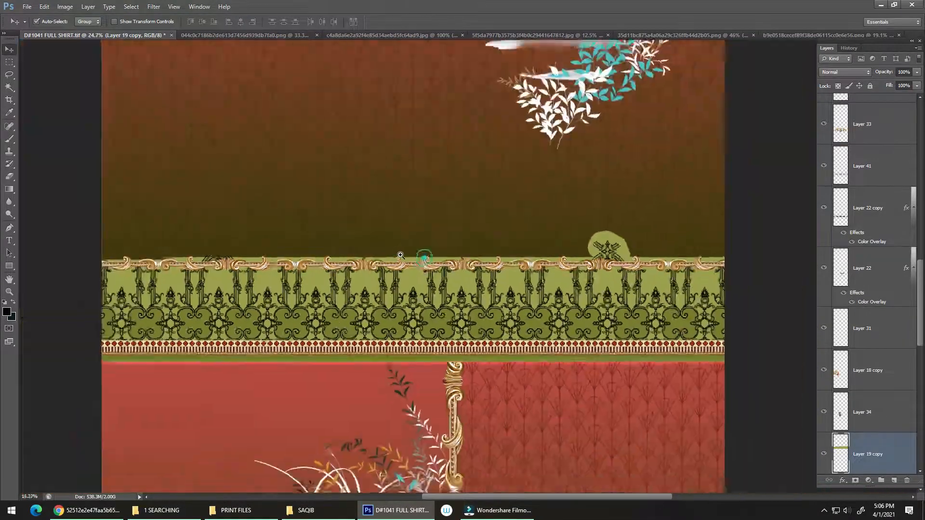
key("m")
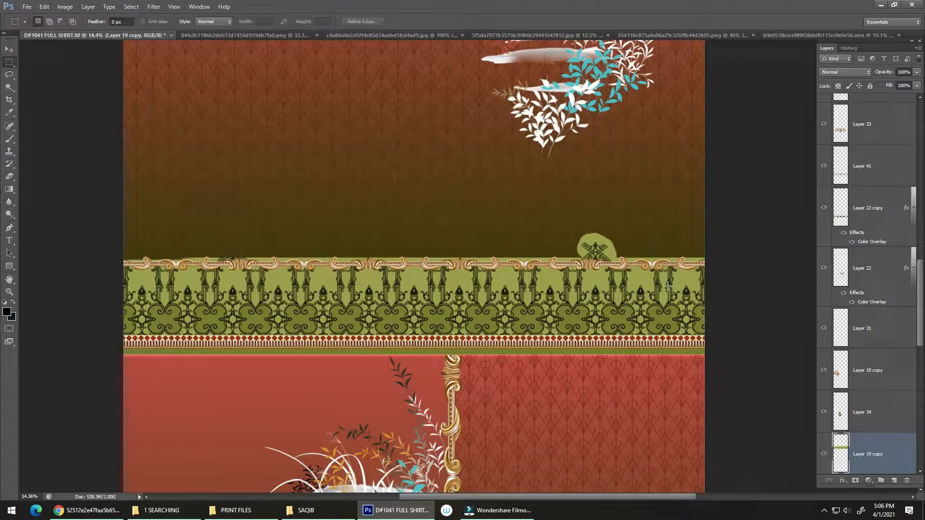
left_click_drag(91, 277, 54, 265)
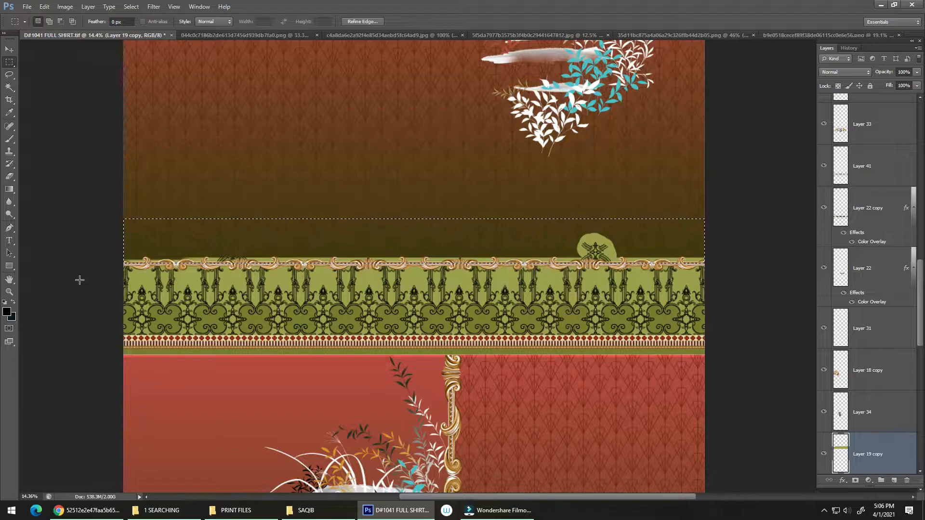
key("Delete")
key("ctrl+d")
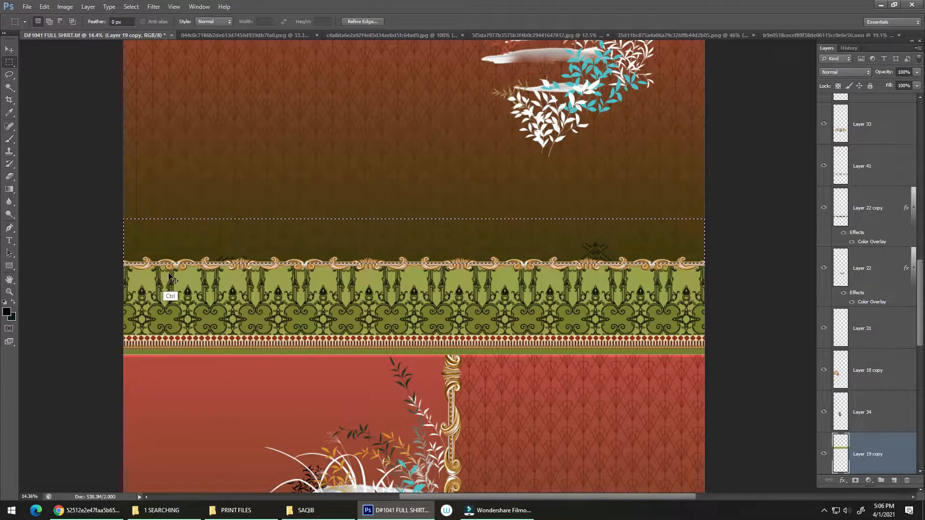
Step: Delete the remaining fill and outline fragments of the left damask finial above the gold trim
left_click(244, 254, "ctrl")
mouse_move(215, 258)
left_mouse_down()
mouse_move(409, 192)
mouse_move(289, 287)
mouse_move(356, 200)
mouse_move(285, 216)
mouse_move(376, 277)
mouse_move(365, 223)
left_mouse_up()
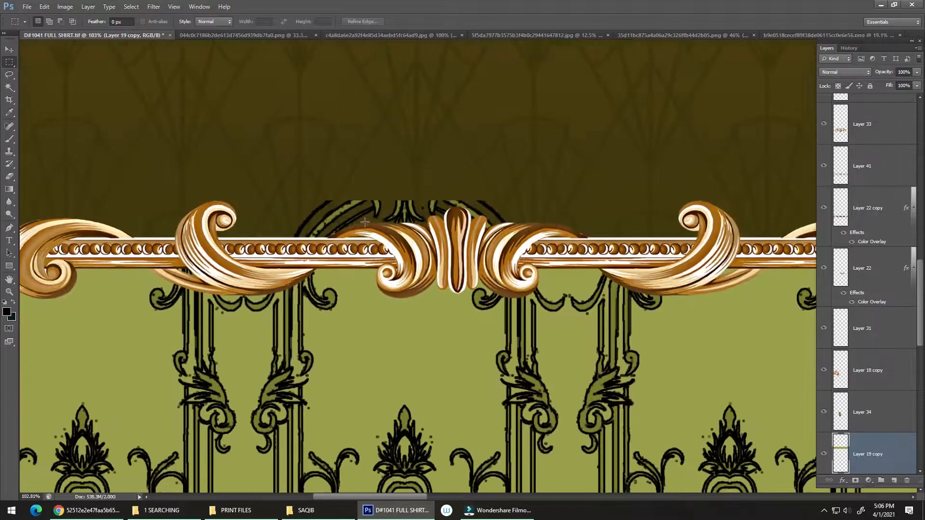
key("e")
key("v")
left_click(338, 215)
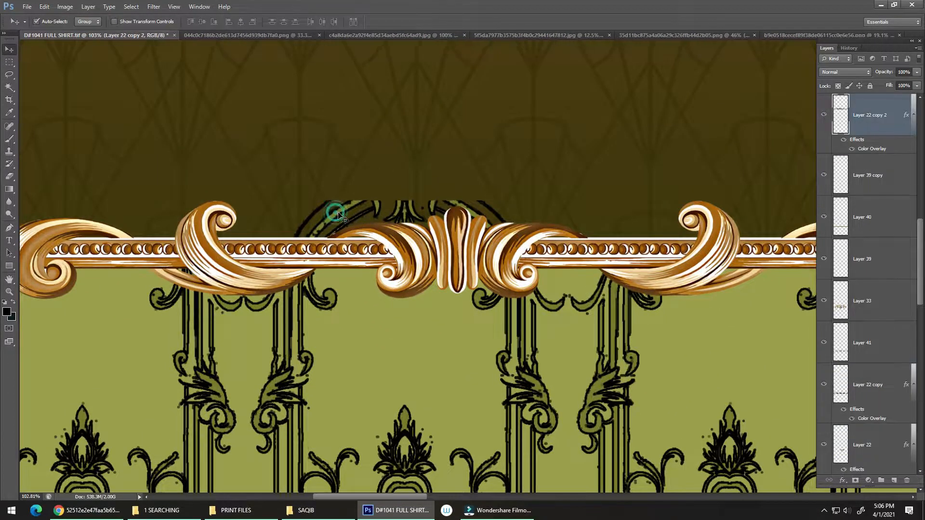
key("m")
left_click_drag(243, 157, 548, 248)
key("v")
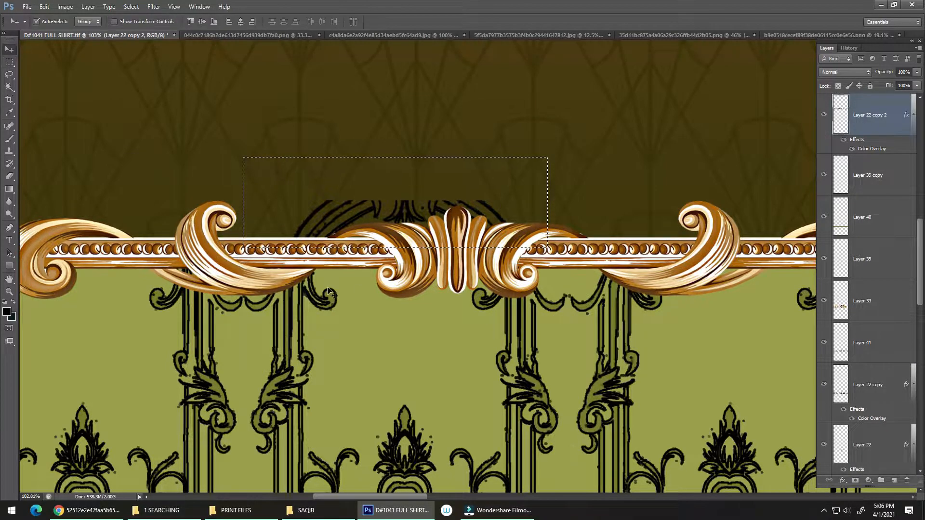
left_click(326, 302, "alt")
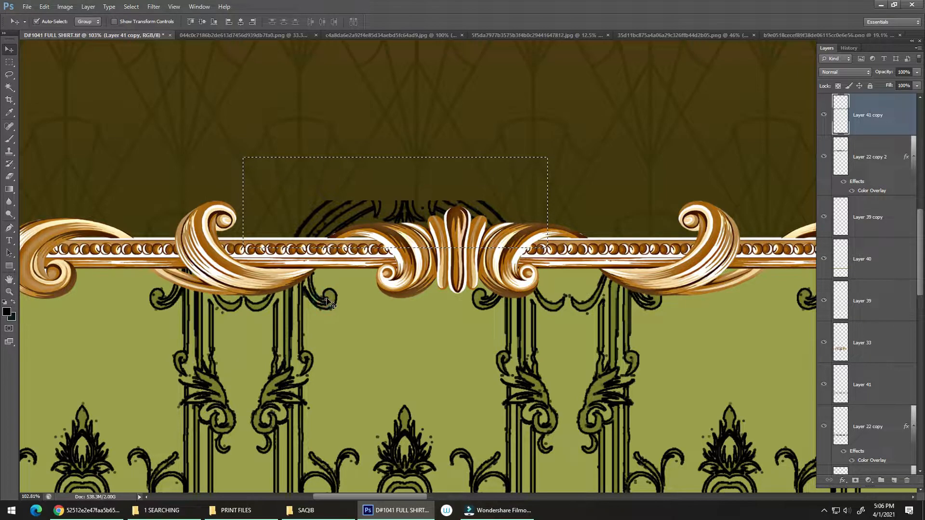
left_click_drag(324, 296, 326, 292)
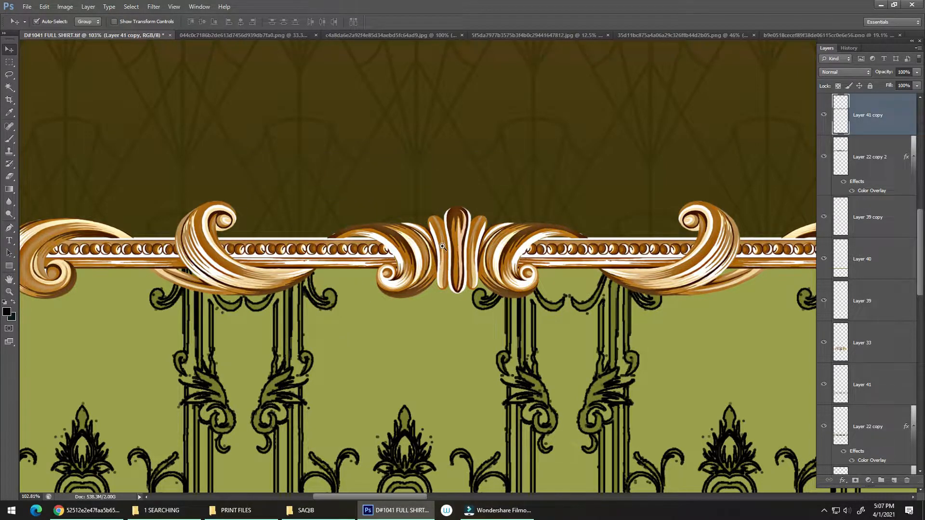
left_click_drag(426, 261, 314, 249)
left_click_drag(457, 262, 495, 241)
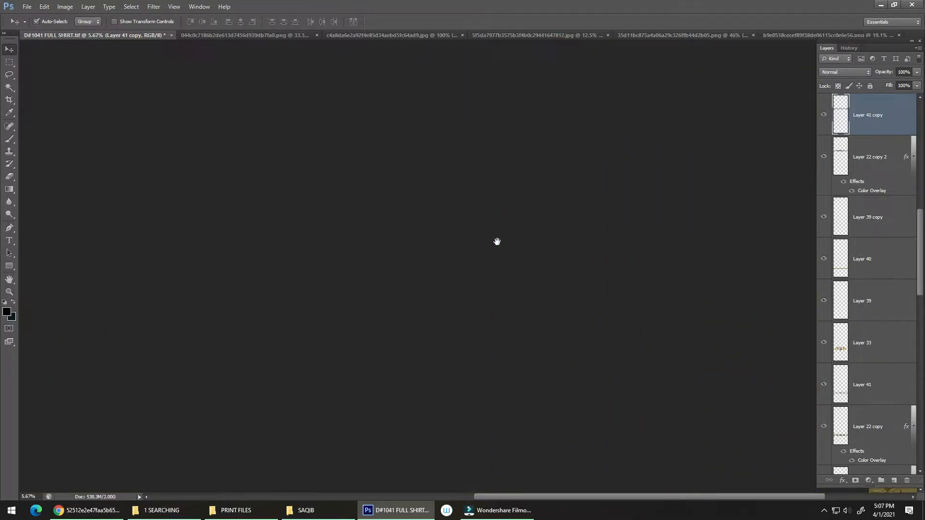
Step: Delete the black outline and green fill fragments of the remaining damask finial above the upper panel's gold trim
key("ctrl+0")
left_click_drag(533, 196, 644, 123)
left_click_drag(580, 161, 530, 314)
left_click_drag(450, 105, 467, 106)
left_click_drag(456, 140, 444, 230)
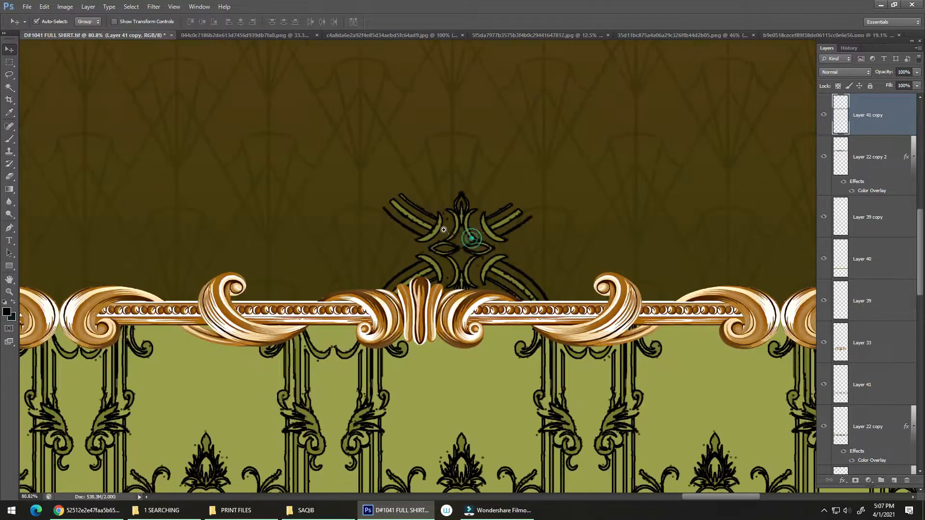
key("m")
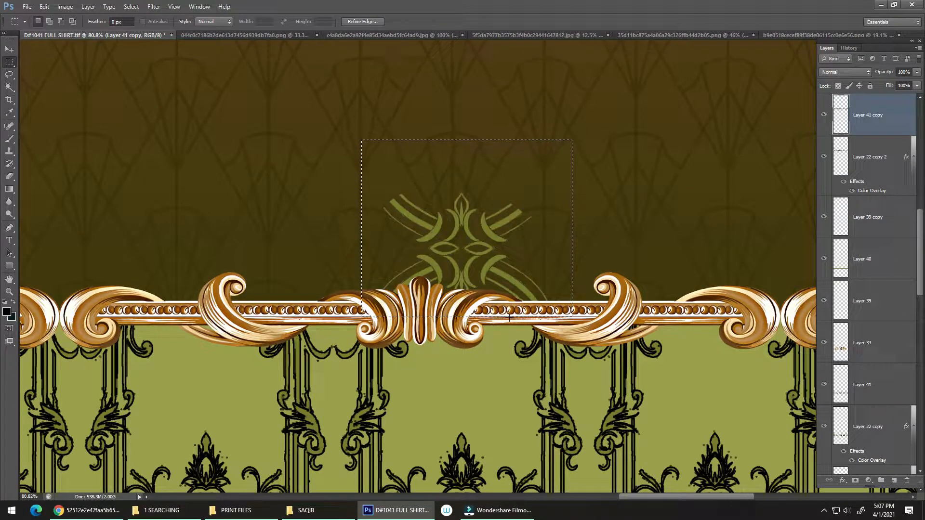
key("v")
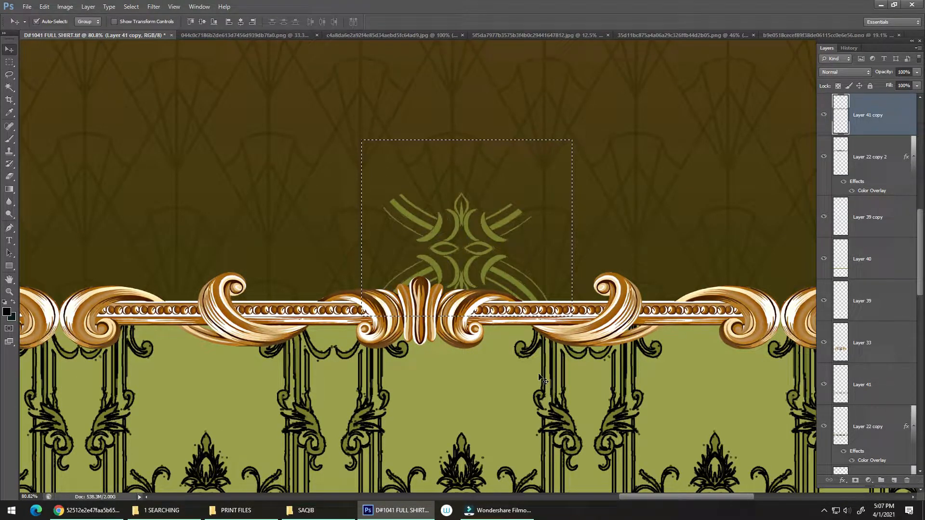
left_click(466, 448)
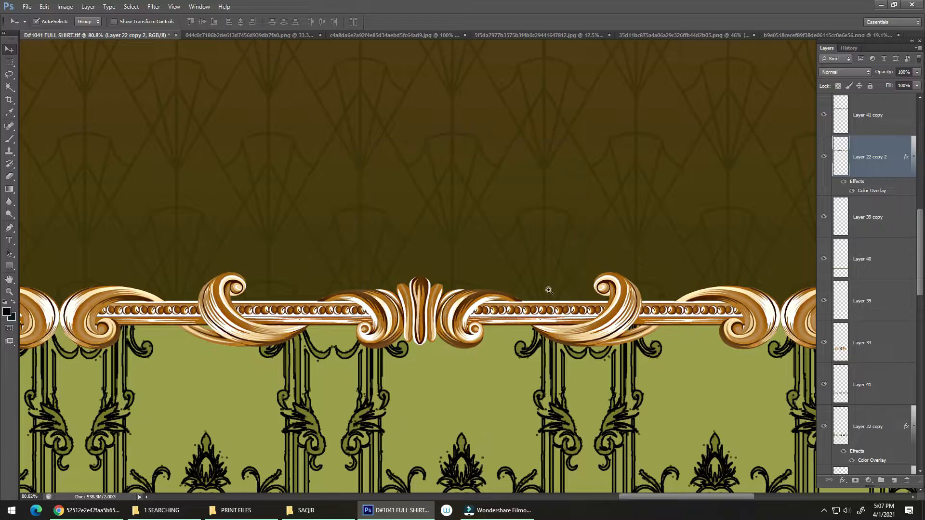
Step: Copy the poppy and daisy bouquet with its patterned border piece from the lower panel onto the upper panel above the hem
left_click_drag(548, 290, 380, 283)
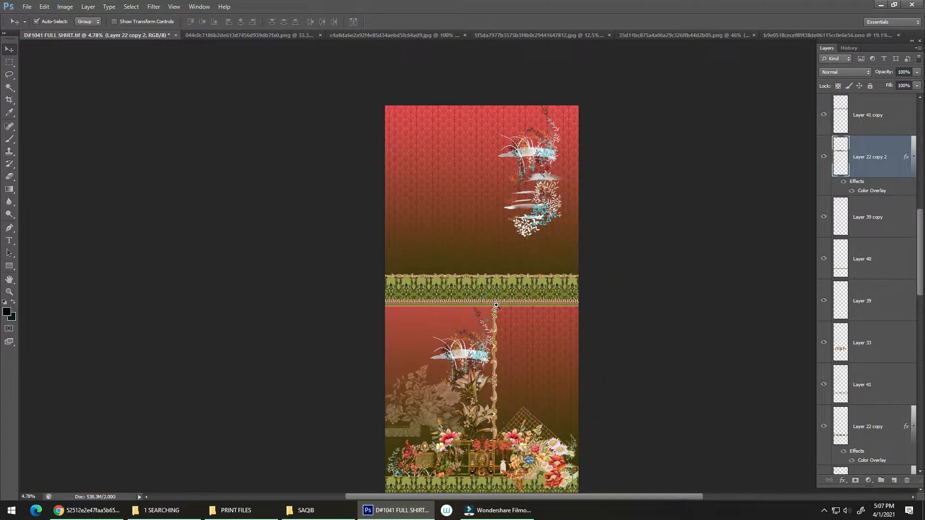
left_click_drag(492, 310, 506, 314)
left_click_drag(490, 350, 486, 307)
mouse_move(473, 364)
left_mouse_down()
mouse_move(517, 364)
mouse_move(463, 362)
left_mouse_up()
left_click_drag(463, 359, 455, 298)
mouse_move(464, 313)
left_mouse_down()
mouse_move(481, 314)
mouse_move(446, 315)
left_mouse_up()
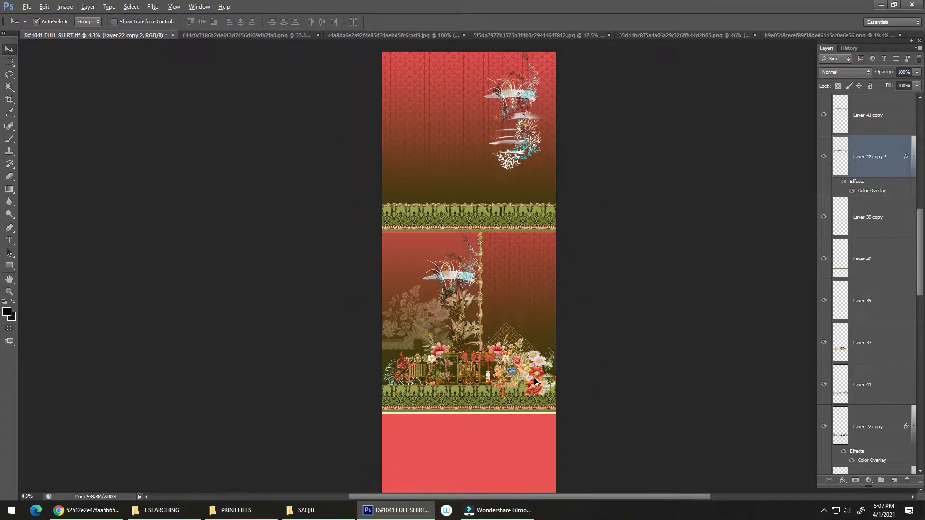
scroll(482, 179, "up", 5)
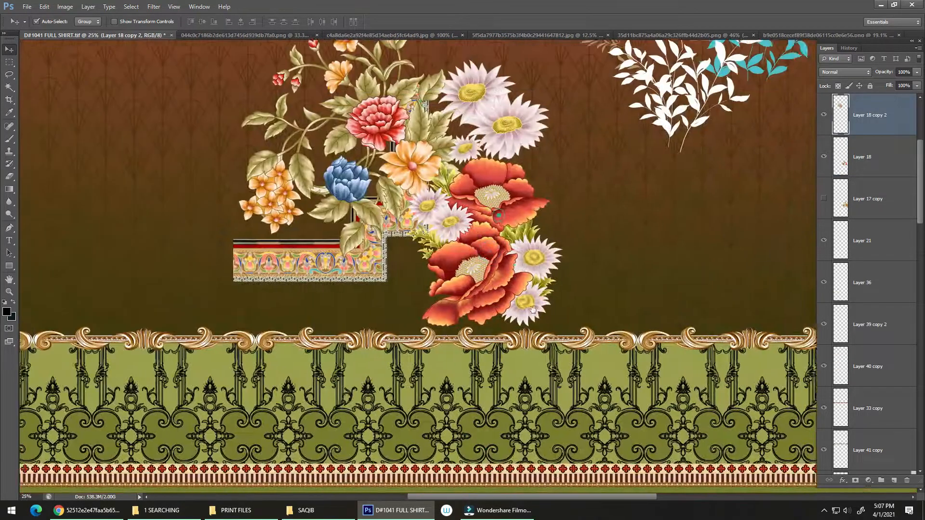